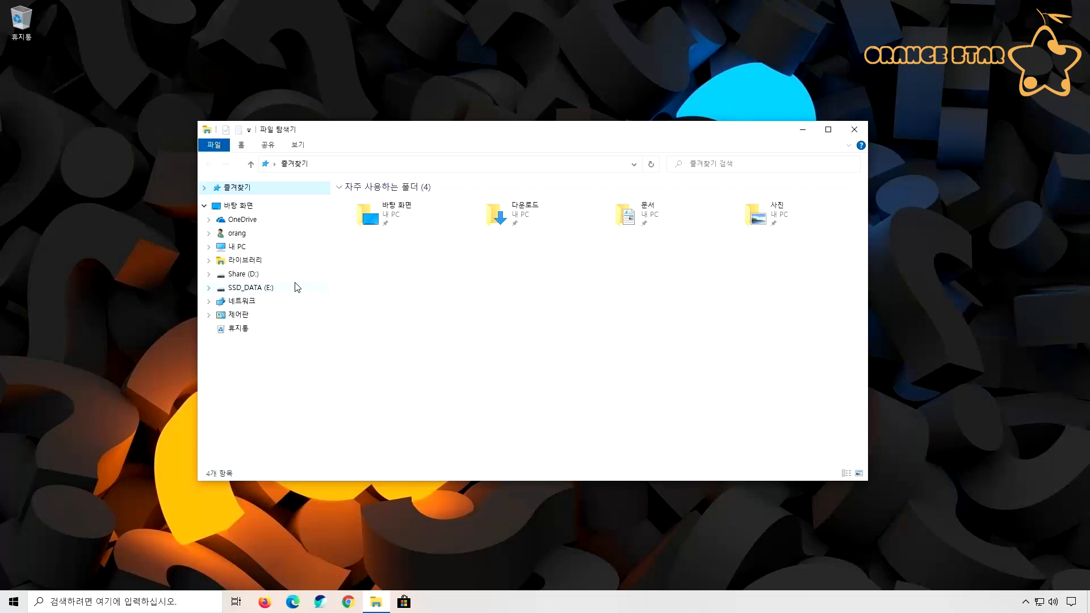
# Create a new text document with the default name in the 비디오 library
pyautogui.click(209, 260)
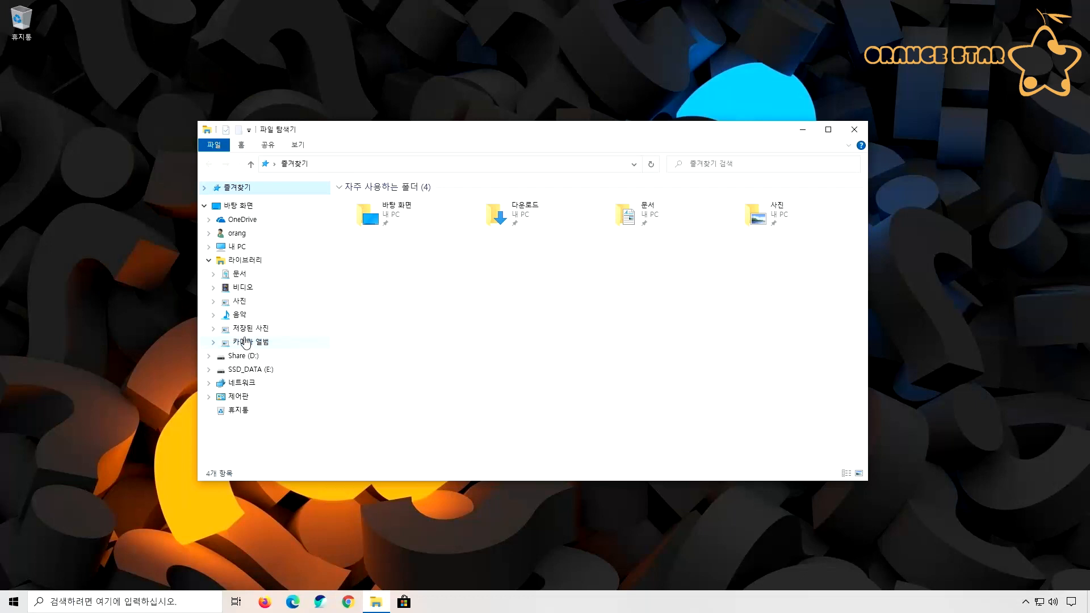
pyautogui.click(243, 287)
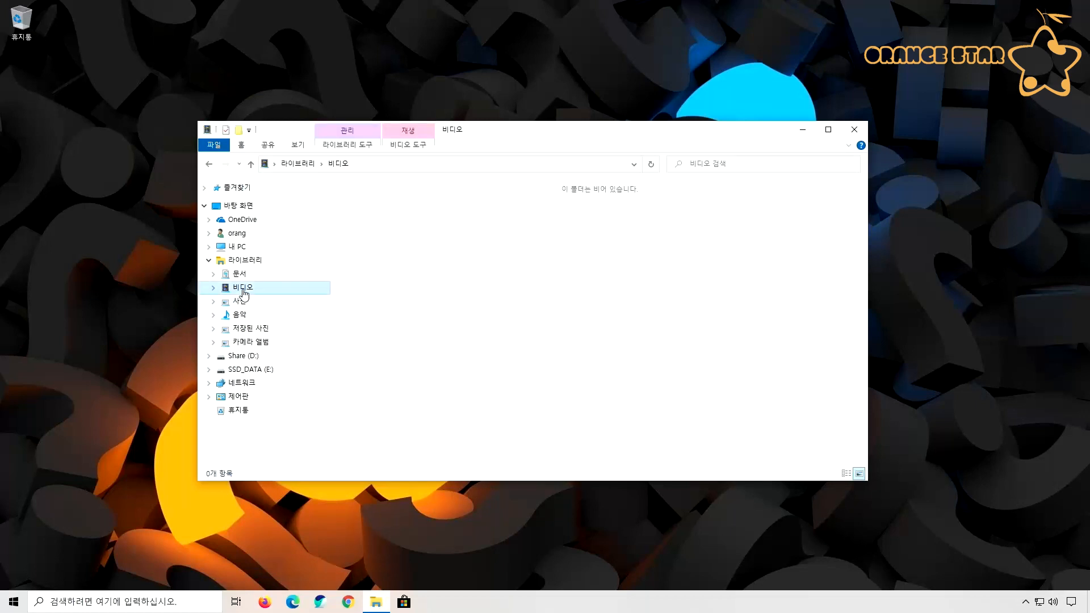
pyautogui.rightClick(454, 279)
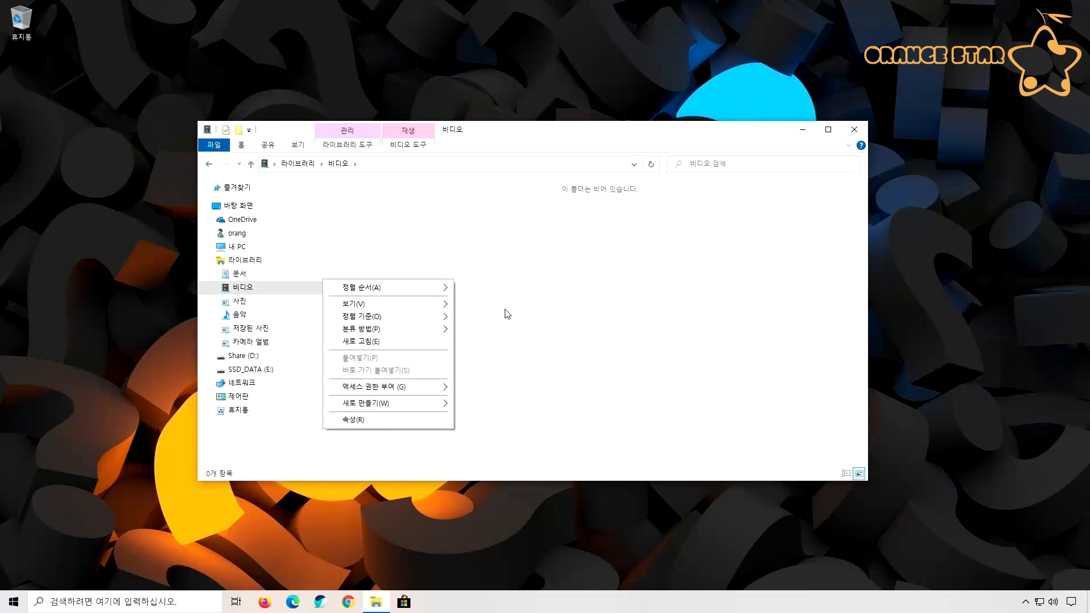
pyautogui.moveTo(444, 404)
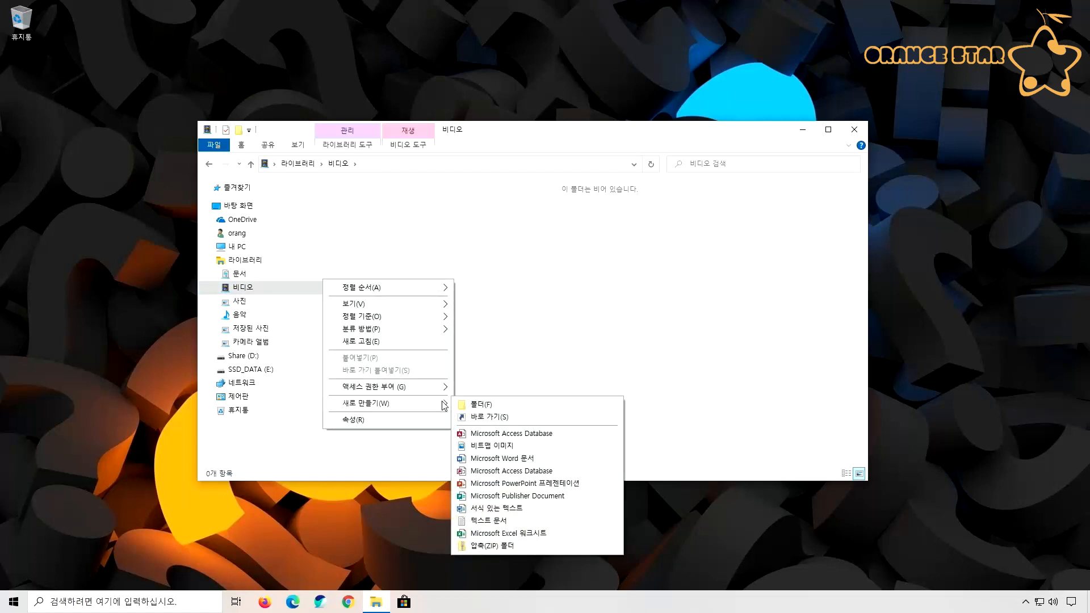
pyautogui.click(486, 521)
pyautogui.click(460, 367)
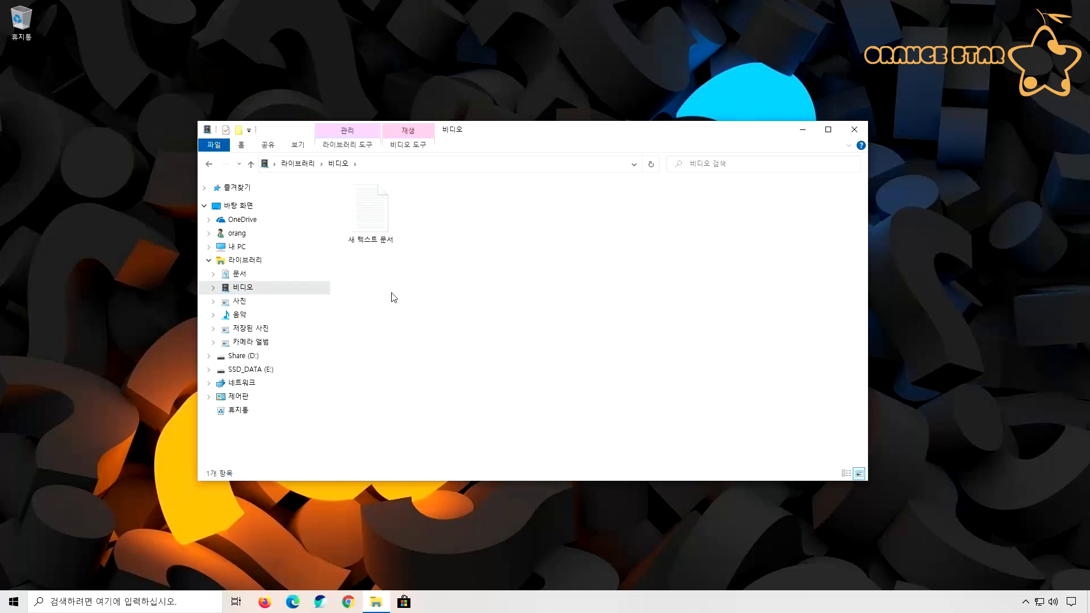
# Copy the location path from the new text document's properties and close the properties dialog
pyautogui.rightClick(375, 235)
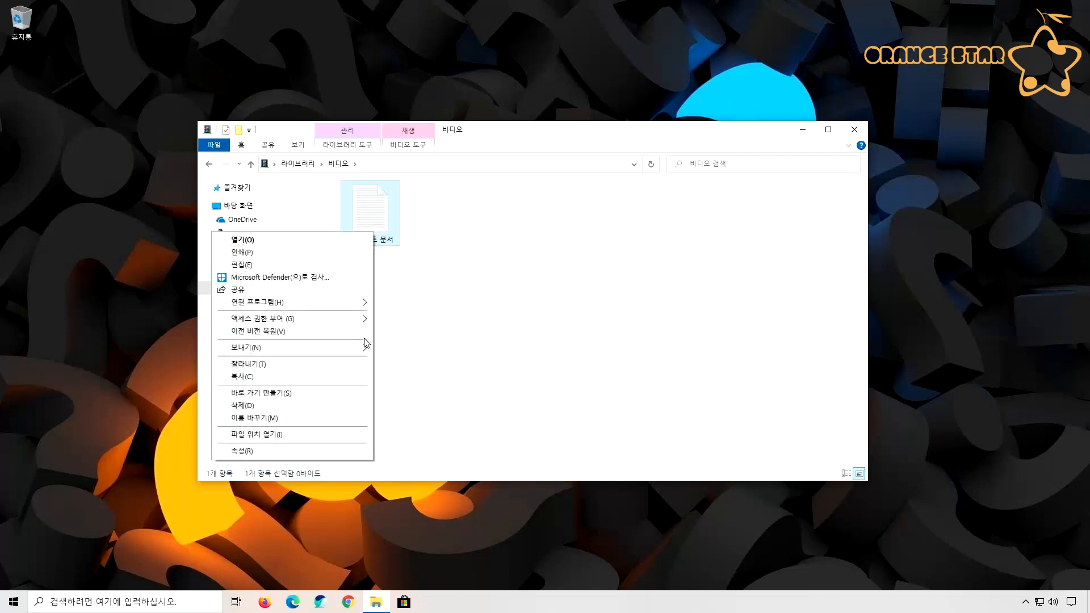
pyautogui.click(290, 454)
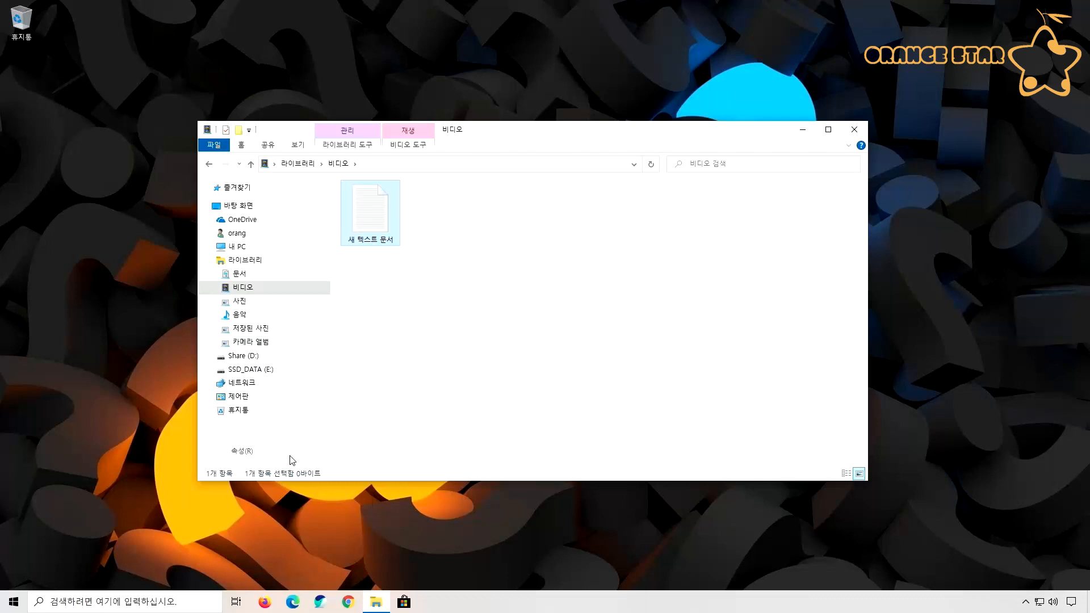
pyautogui.doubleClick(461, 363)
pyautogui.click(476, 357)
pyautogui.moveTo(498, 358); pyautogui.dragTo(515, 358)
pyautogui.click(528, 375)
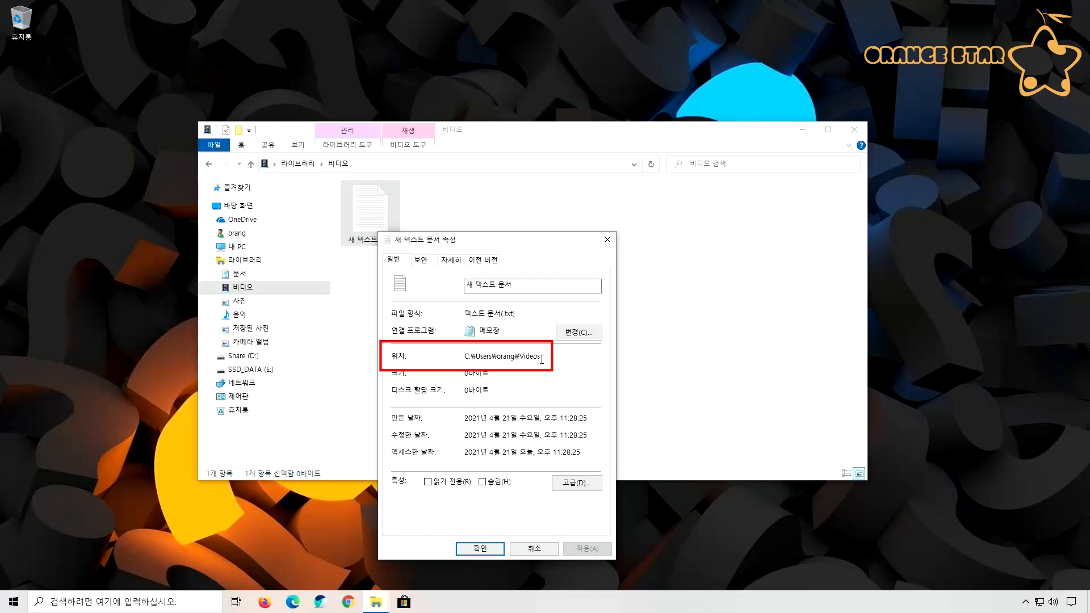
pyautogui.doubleClick(537, 358)
pyautogui.rightClick(477, 356)
pyautogui.click(441, 393)
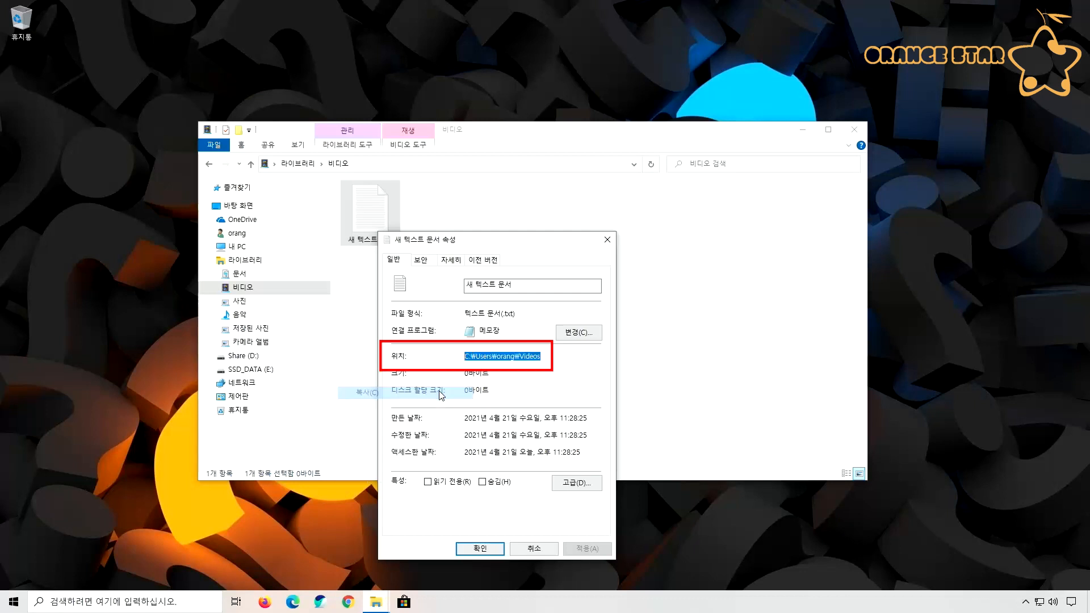
pyautogui.click(480, 548)
# Go directly to the copied folder path and check the text document there
pyautogui.click(481, 163)
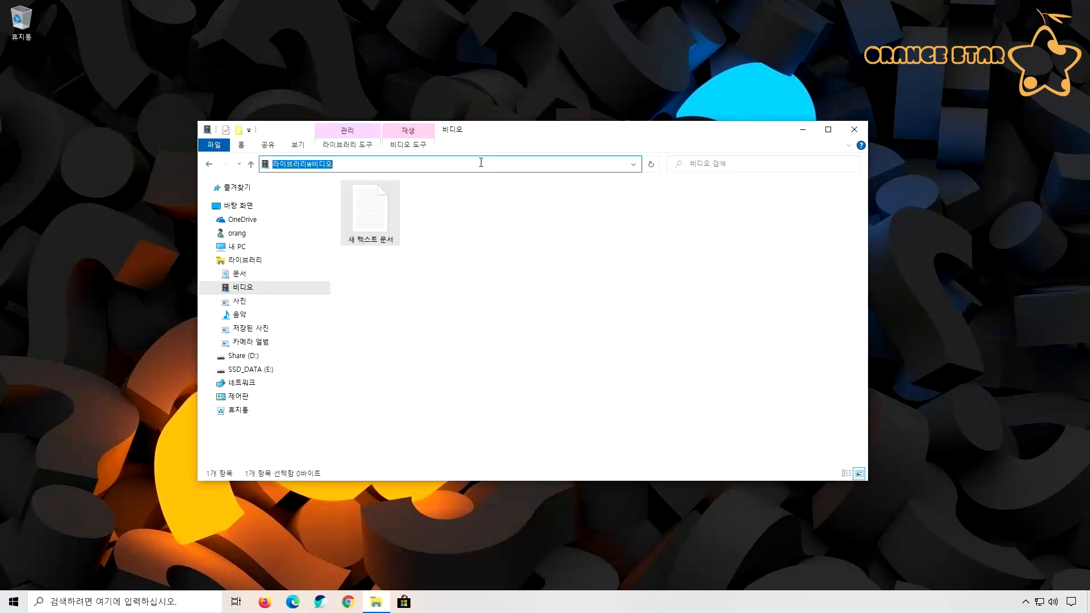
pyautogui.hotkey('ctrl', 'v')
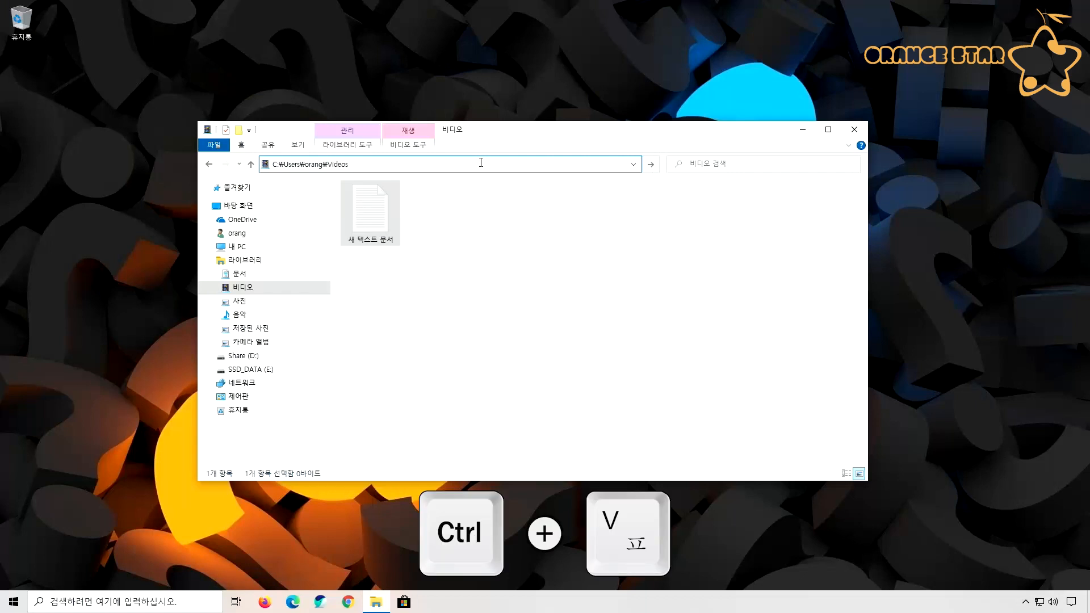
pyautogui.press('Return')
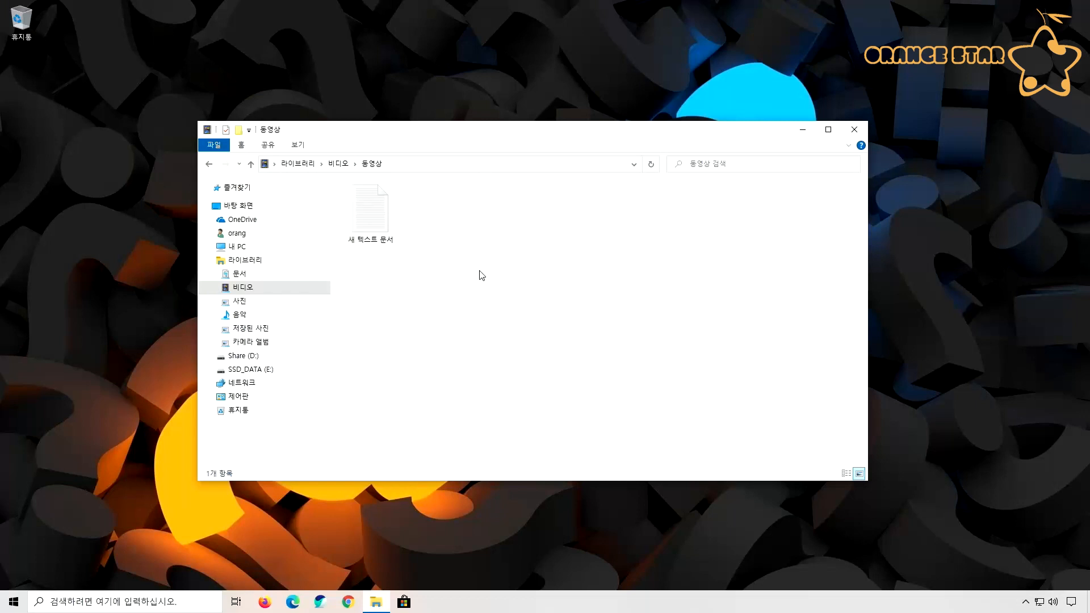
pyautogui.click(380, 224)
pyautogui.click(427, 248)
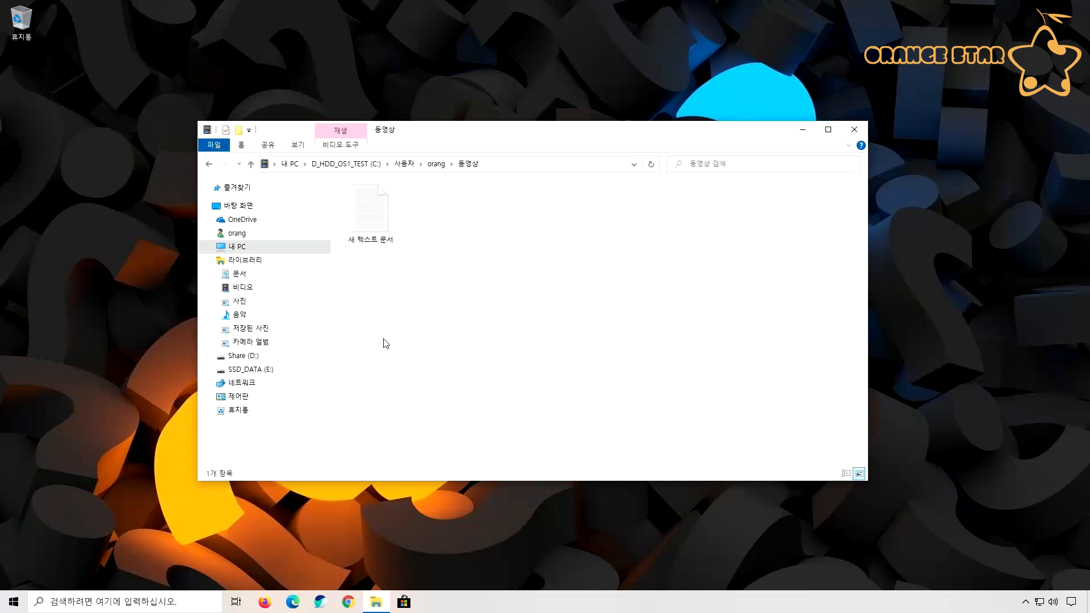
# Browse through Share (D:) and _DRV_T to the WorkSpace folder and open it, extending the window upward
pyautogui.click(210, 356)
pyautogui.click(214, 383)
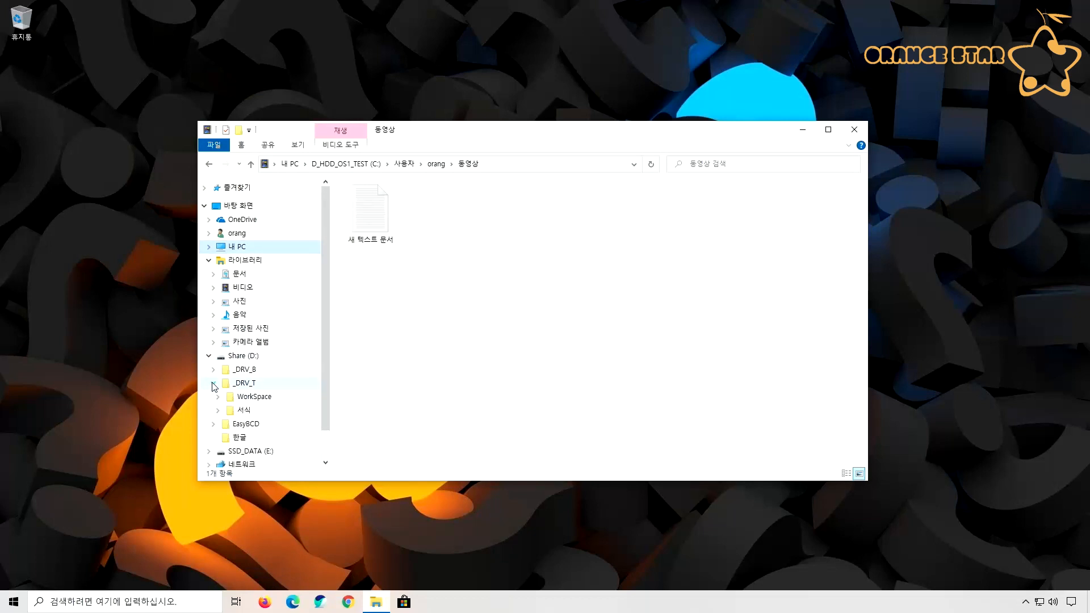
pyautogui.click(221, 397)
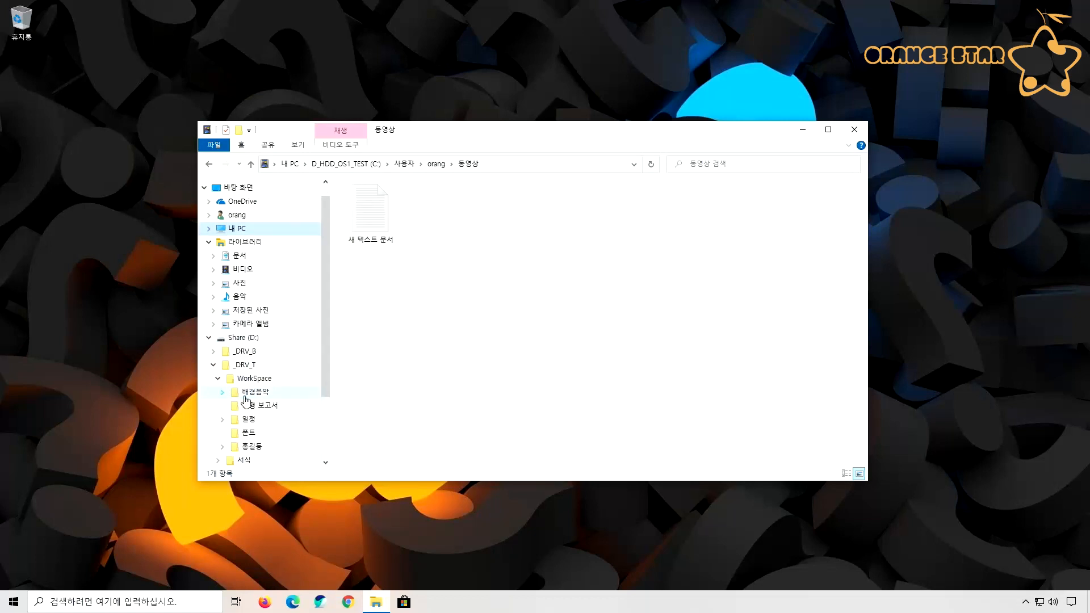
pyautogui.scroll(-2, 273, 398)
pyautogui.moveTo(449, 121); pyautogui.dragTo(436, 42)
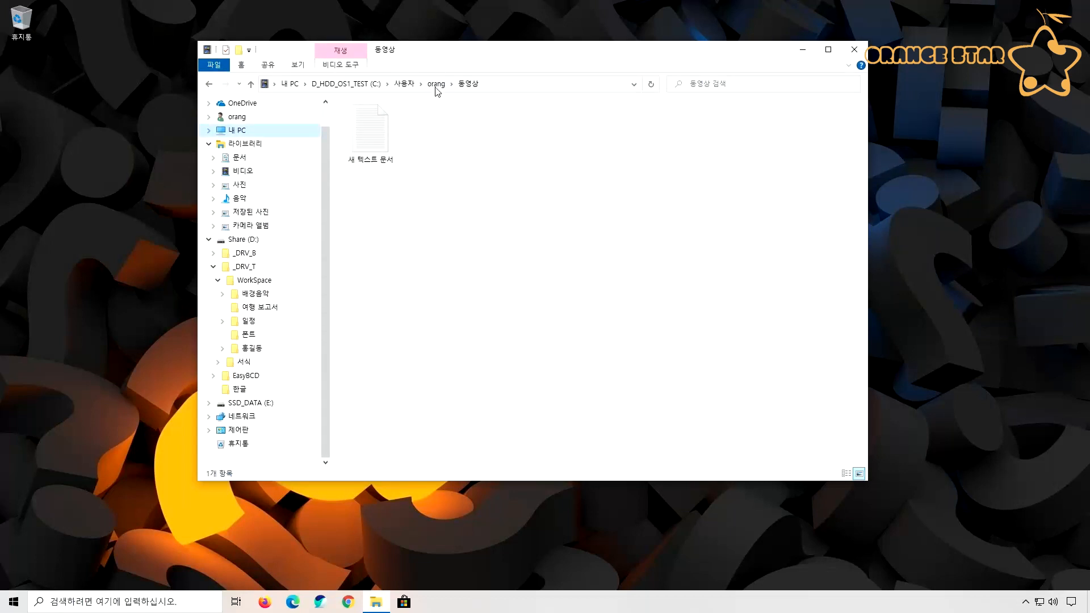
pyautogui.click(252, 287)
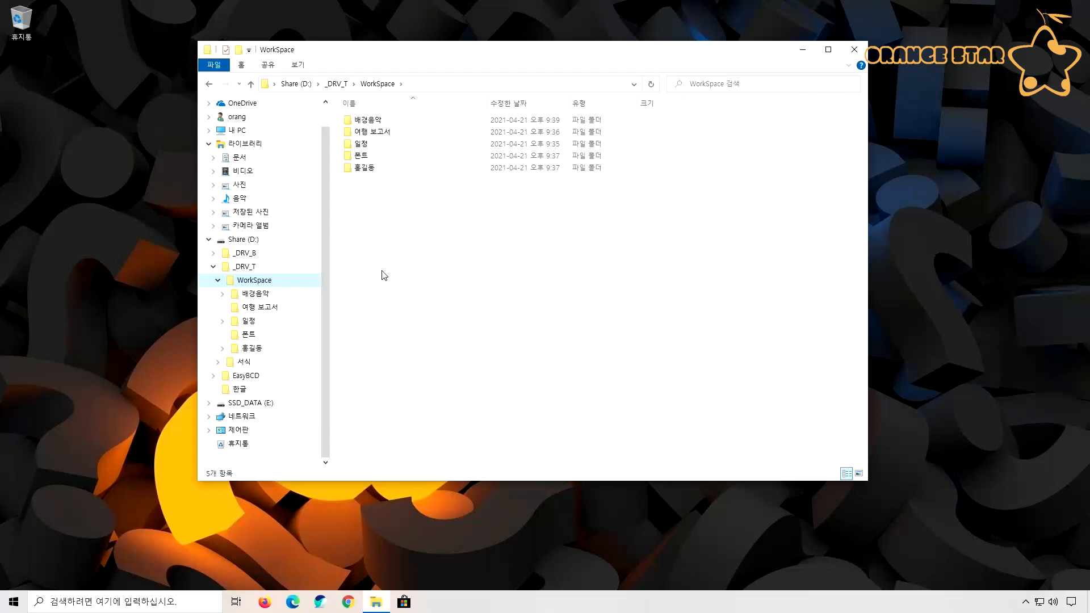
# Expand the WorkSpace subfolders that contain further folders, including 배경음악 and 일정, to examine their structure
pyautogui.click(222, 294)
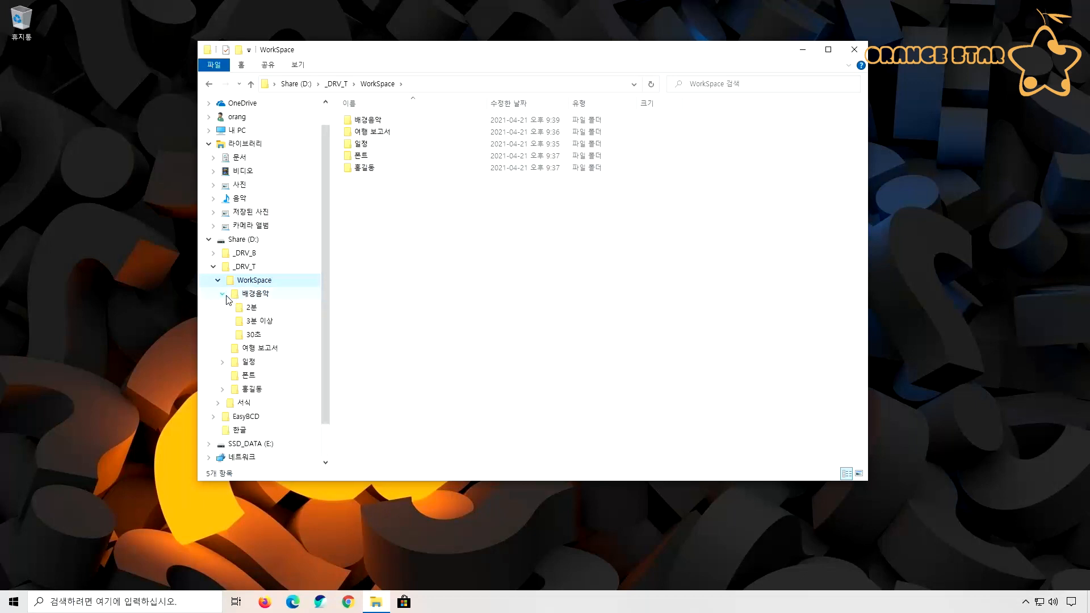
pyautogui.click(223, 362)
pyautogui.click(222, 403)
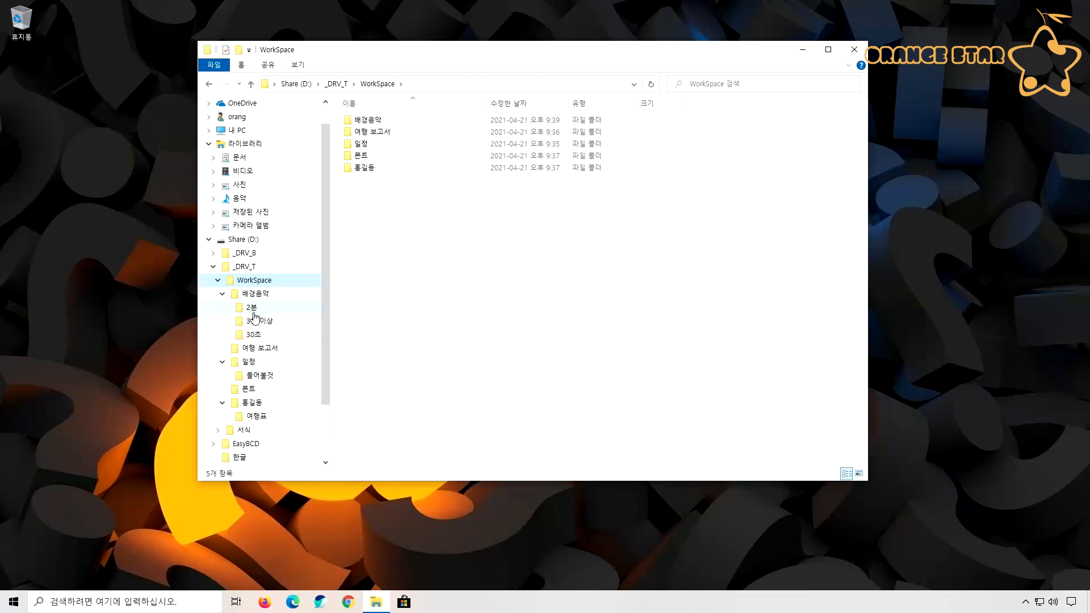
pyautogui.click(434, 329)
# Create a new library named 여행
pyautogui.rightClick(244, 150)
pyautogui.moveTo(185, 250)
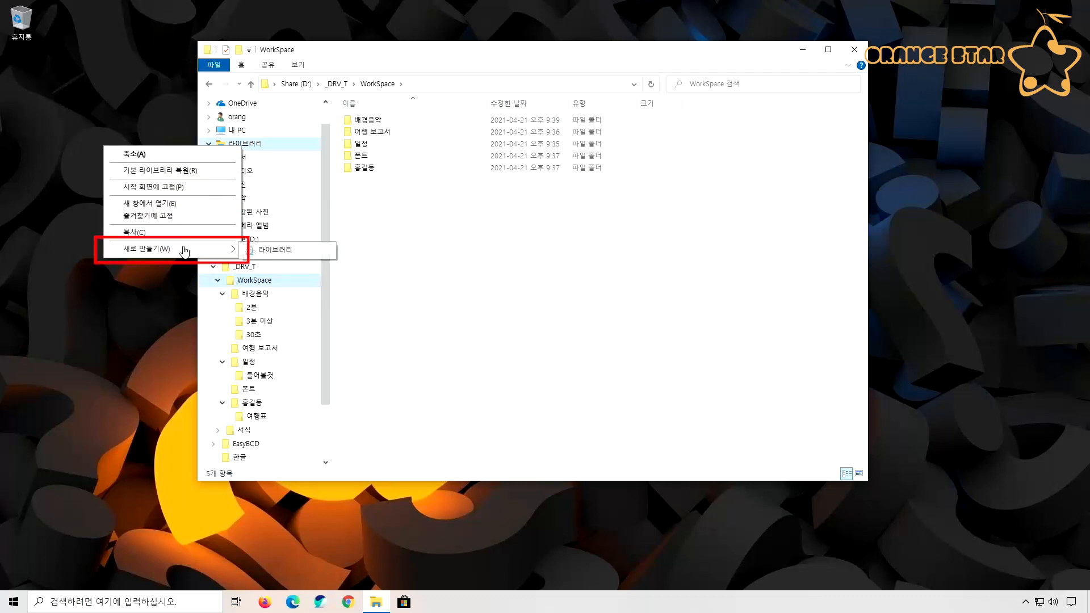
pyautogui.click(274, 255)
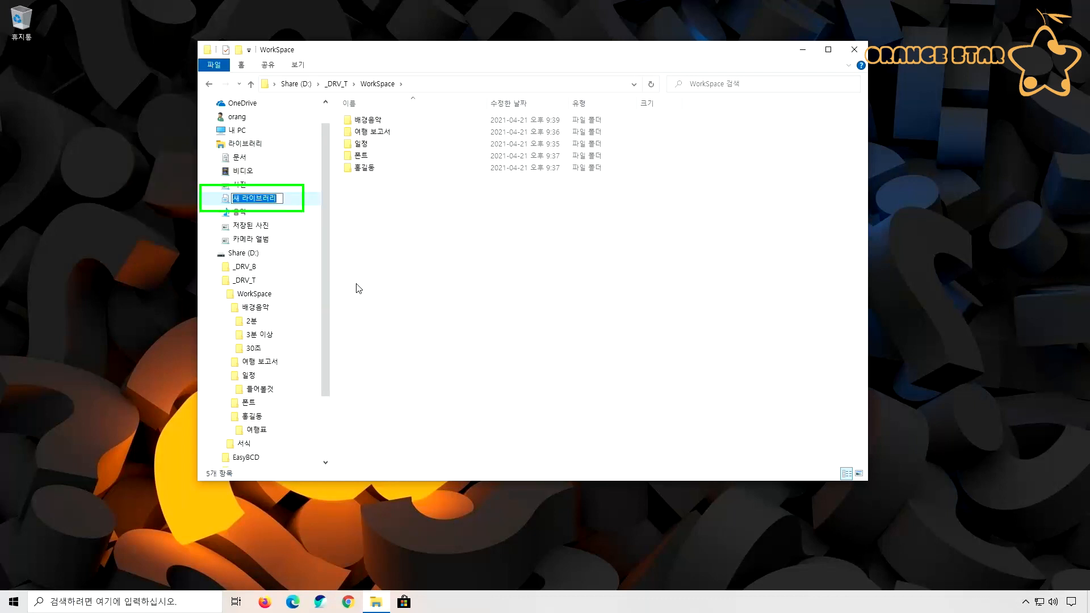
pyautogui.write('여행')
pyautogui.press('Return')
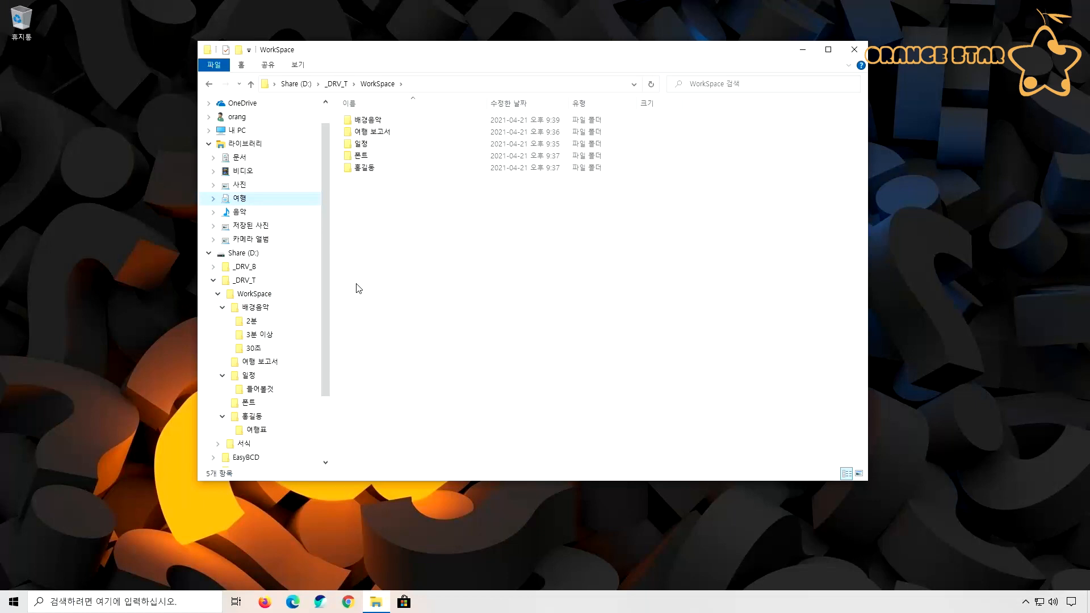
# Include the 여행 보고서 folder from WorkSpace in the empty 여행 library
pyautogui.click(239, 200)
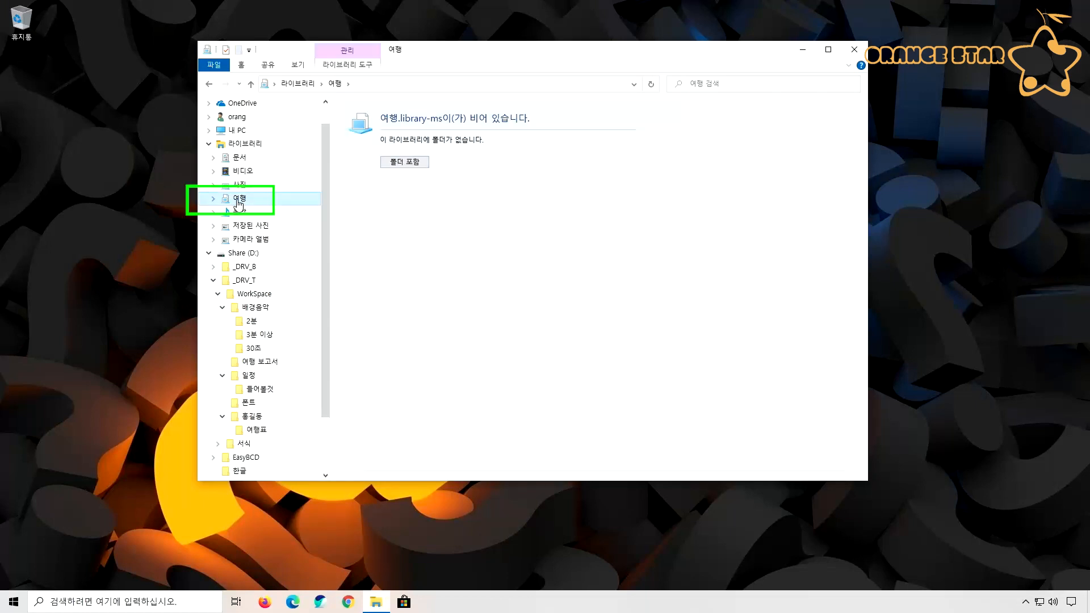
pyautogui.click(398, 163)
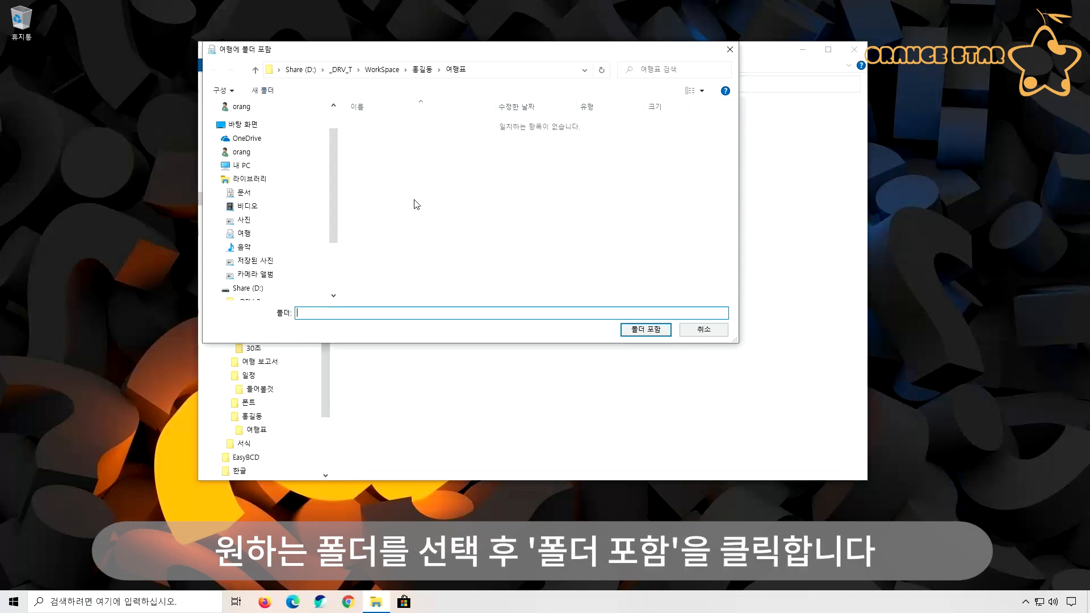
pyautogui.scroll(-2, 331, 236)
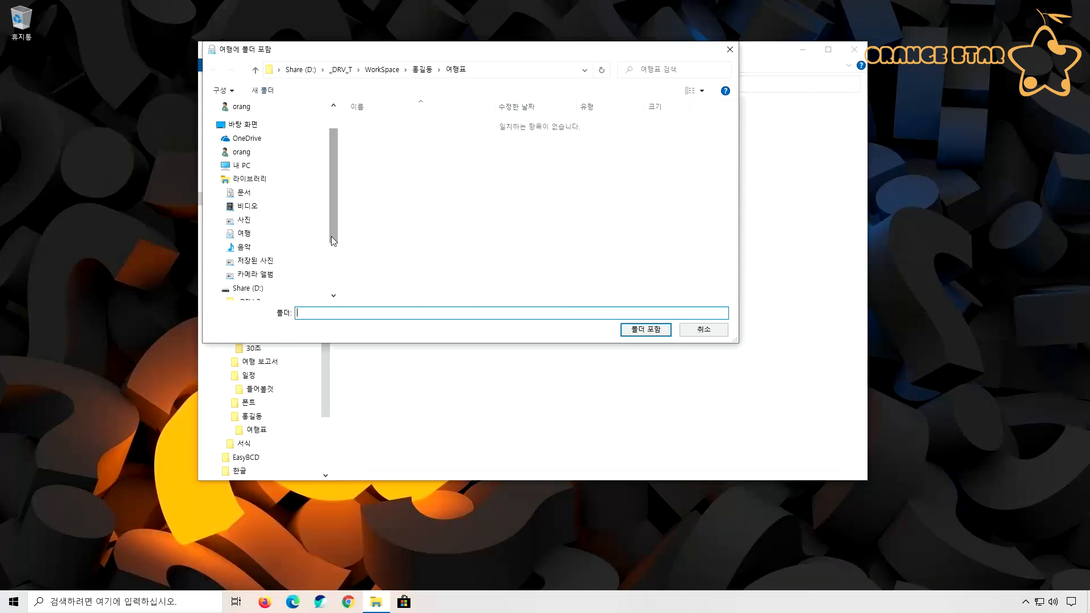
pyautogui.click(223, 271)
pyautogui.click(223, 272)
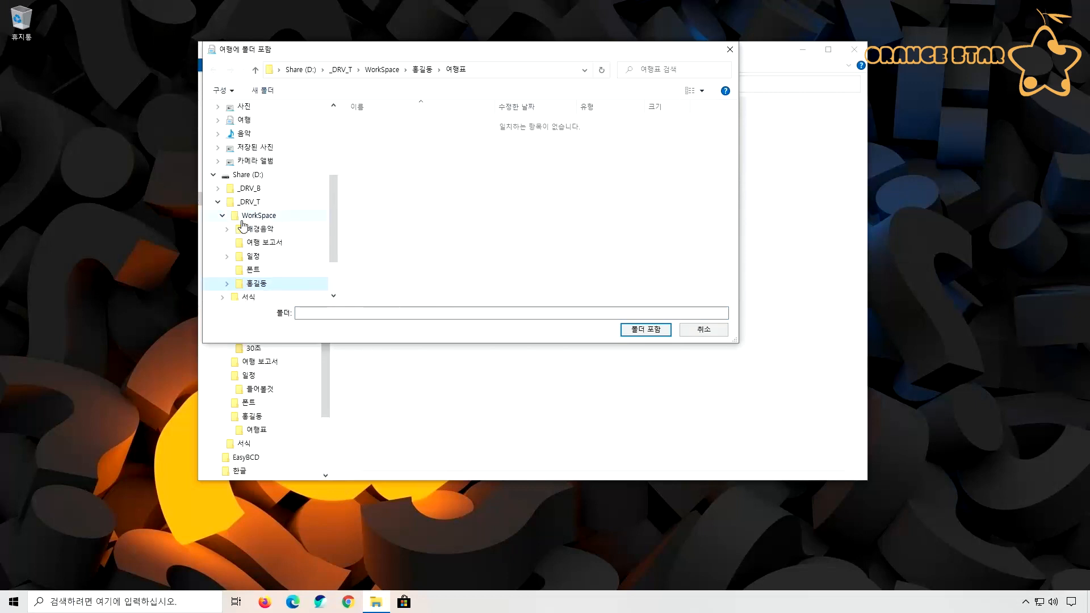
pyautogui.click(253, 243)
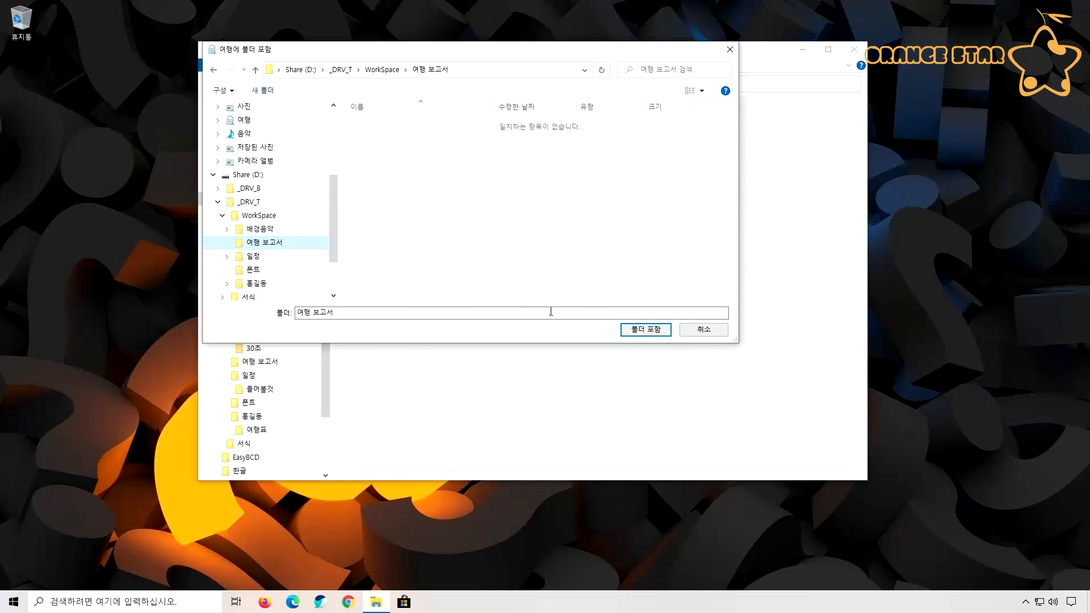
pyautogui.click(646, 330)
# Close and reopen the file browser window, and open the 여행 library to check its contents
pyautogui.click(854, 50)
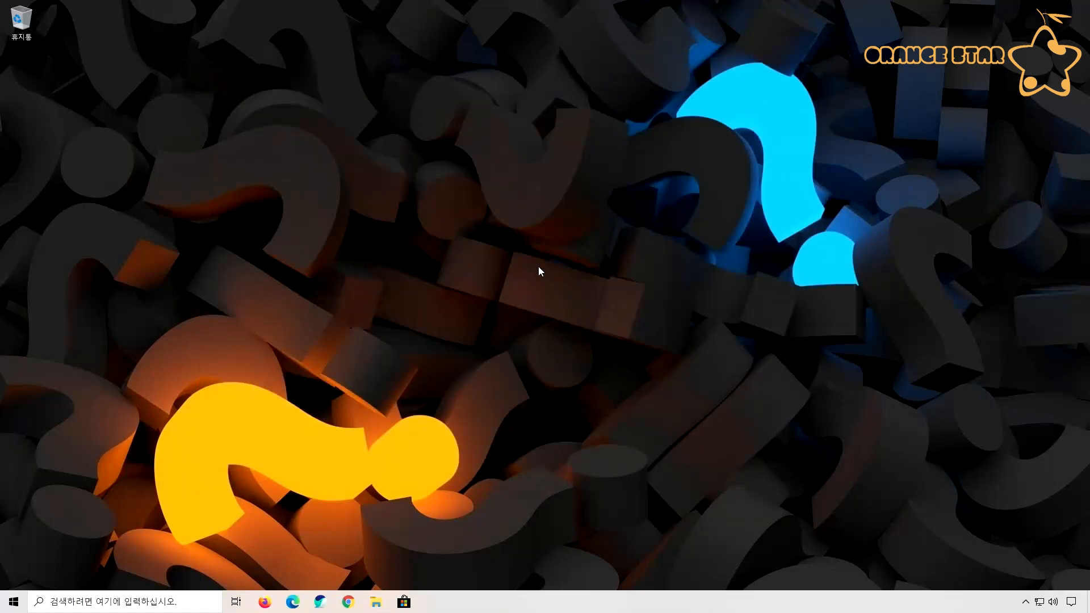
pyautogui.press('super+e')
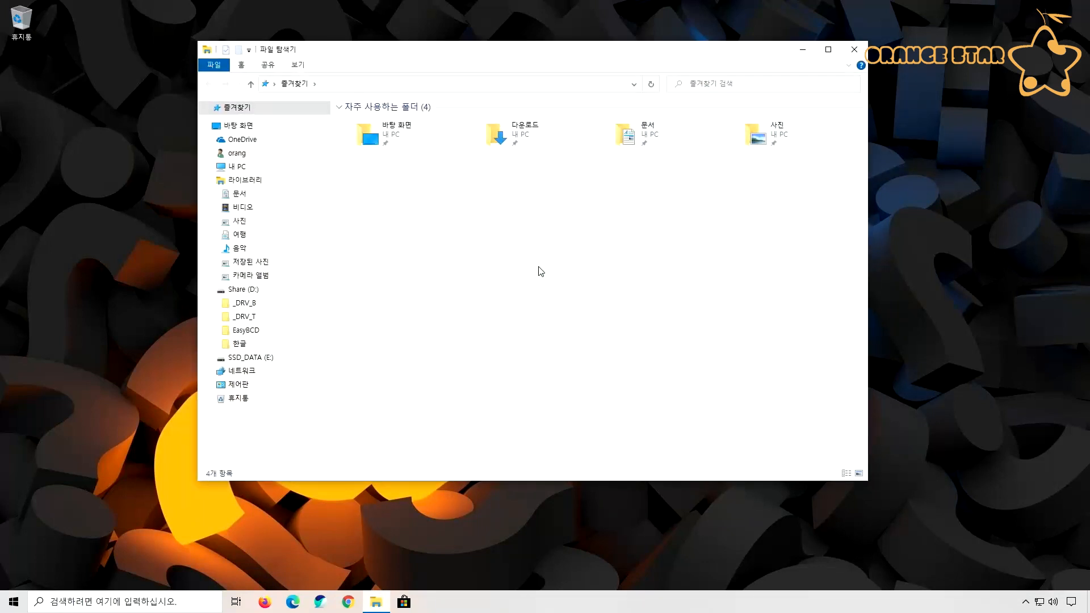
pyautogui.click(231, 238)
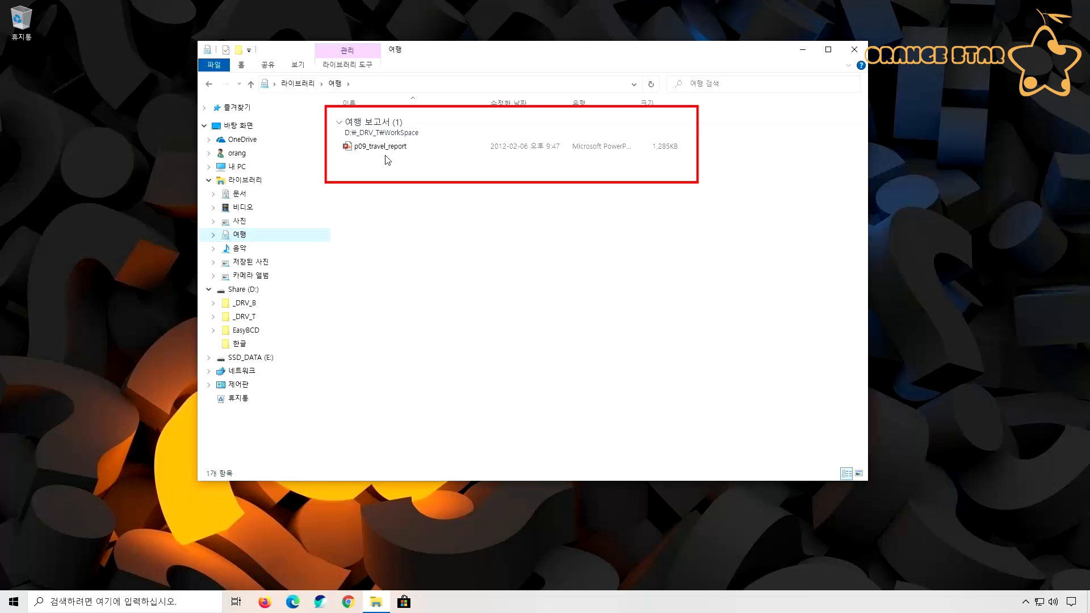
# Open a second file browser window offset from the first, and view the 일정 and 여행표 folders inside WorkSpace
pyautogui.press('super+e')
pyautogui.moveTo(377, 58); pyautogui.dragTo(639, 146)
pyautogui.click(466, 406)
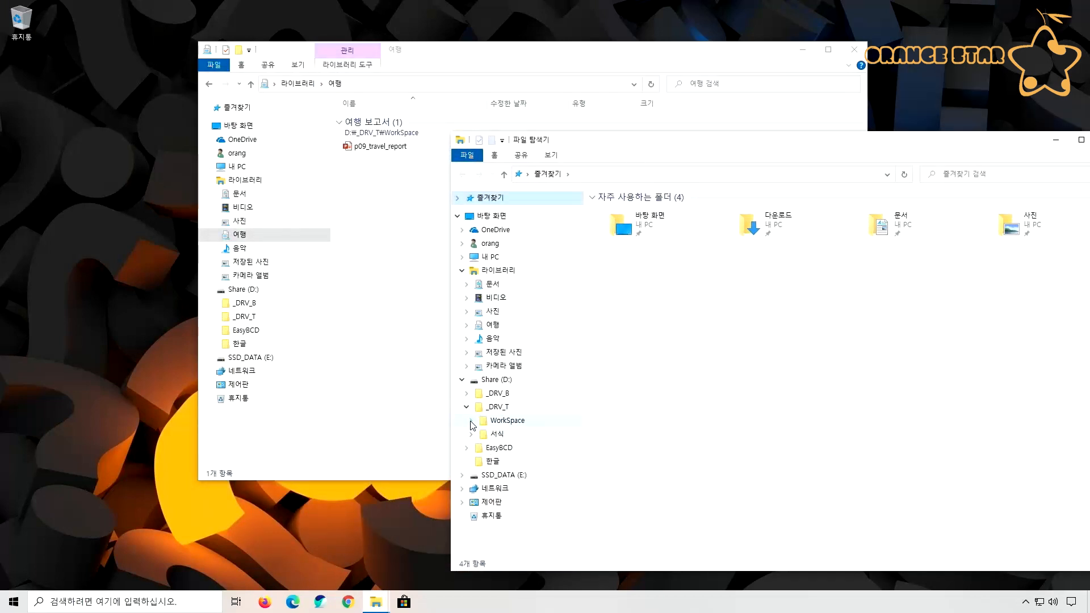
pyautogui.click(470, 420)
pyautogui.click(478, 464)
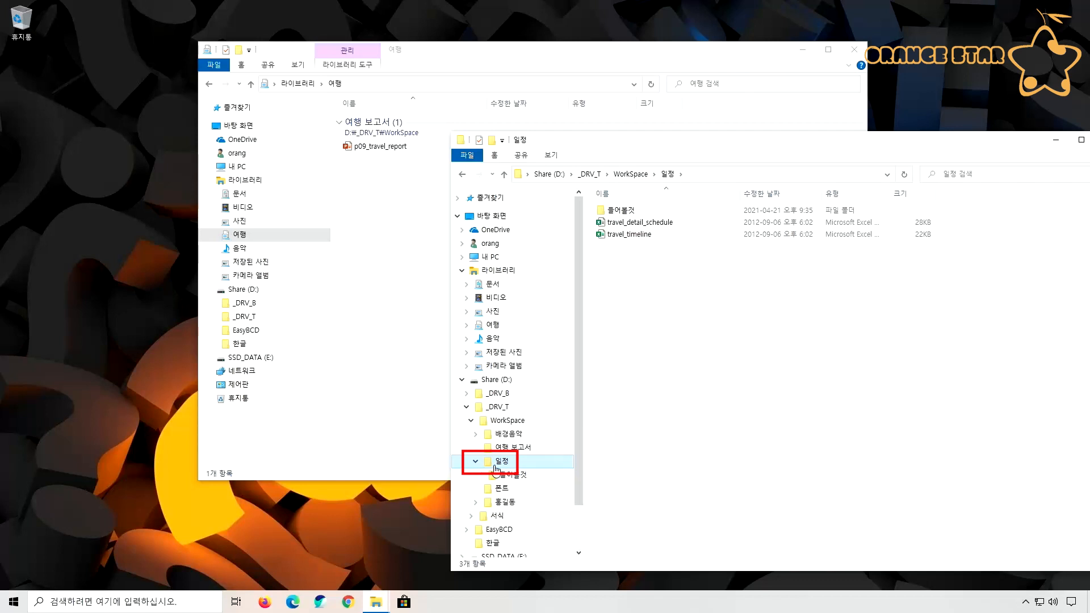
pyautogui.click(475, 503)
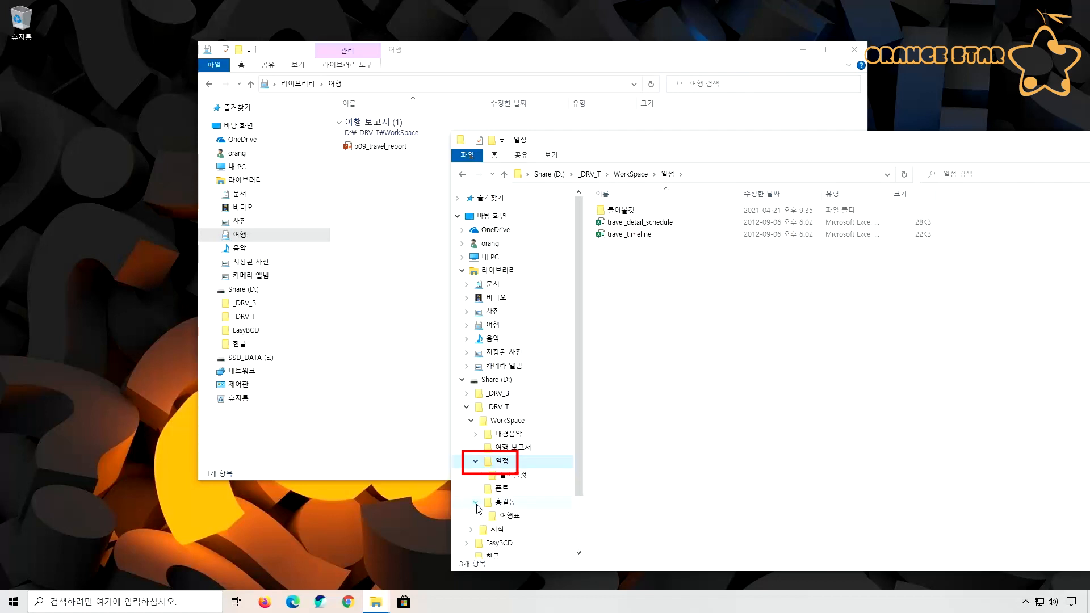
pyautogui.click(499, 517)
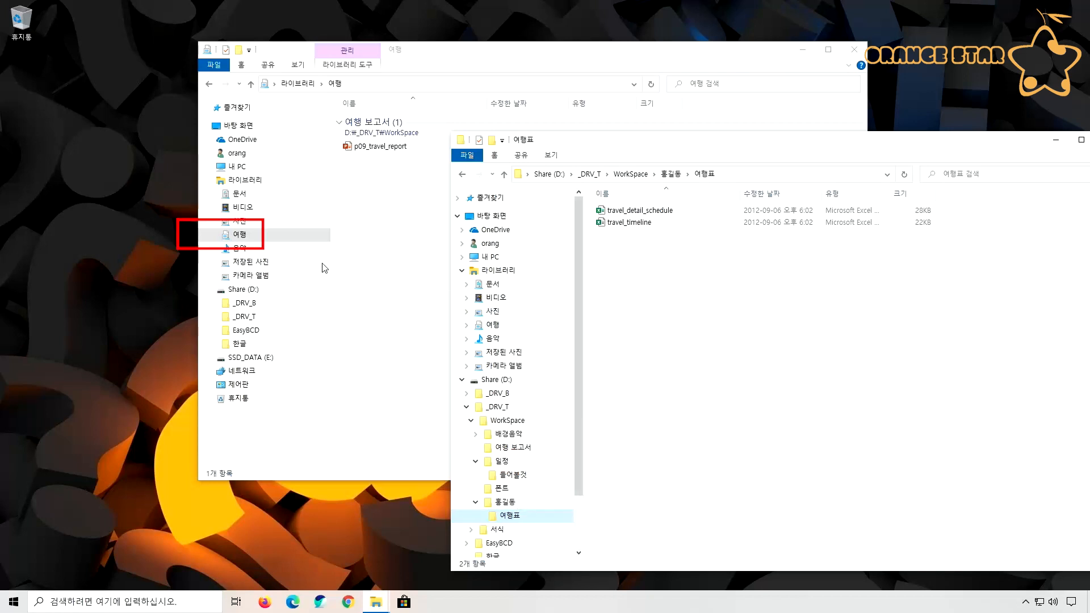
# Add the 일정 folder from WorkSpace to the 여행 library's locations through its properties
pyautogui.rightClick(244, 238)
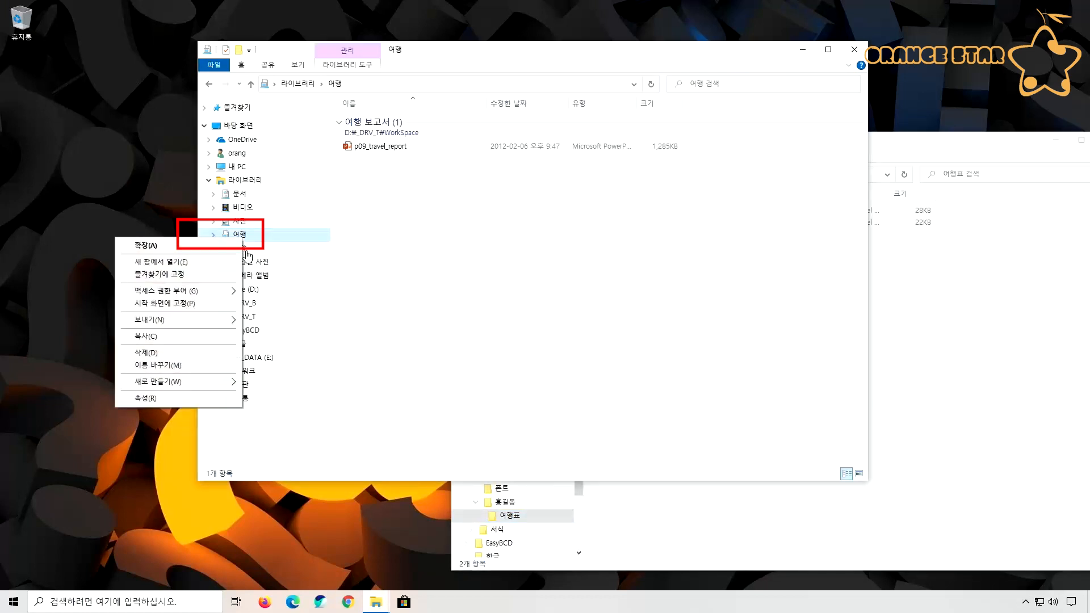
pyautogui.click(202, 401)
pyautogui.moveTo(287, 239); pyautogui.dragTo(322, 113)
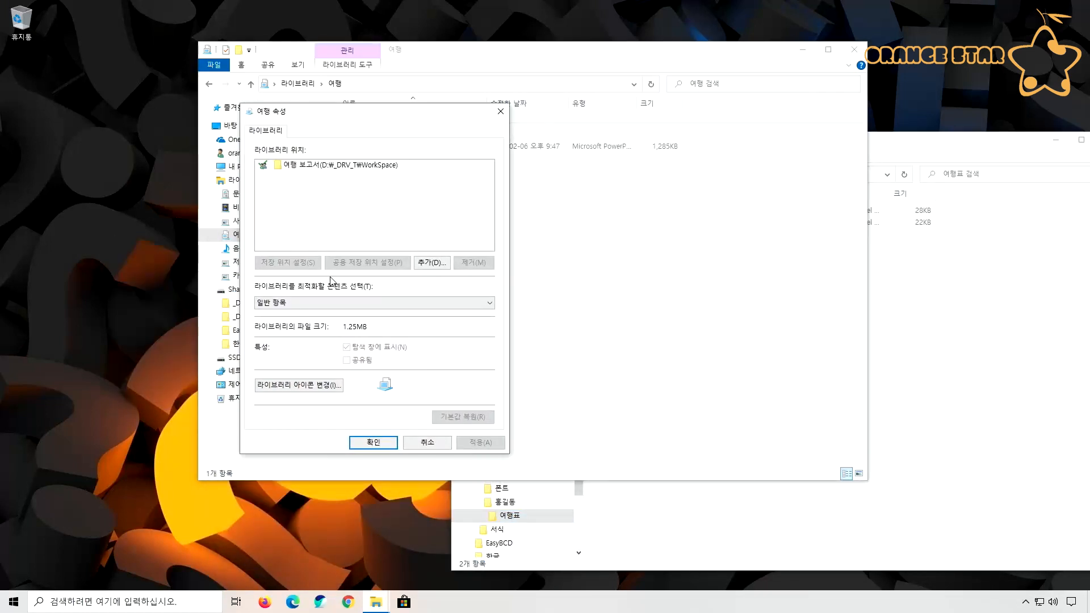
pyautogui.click(431, 263)
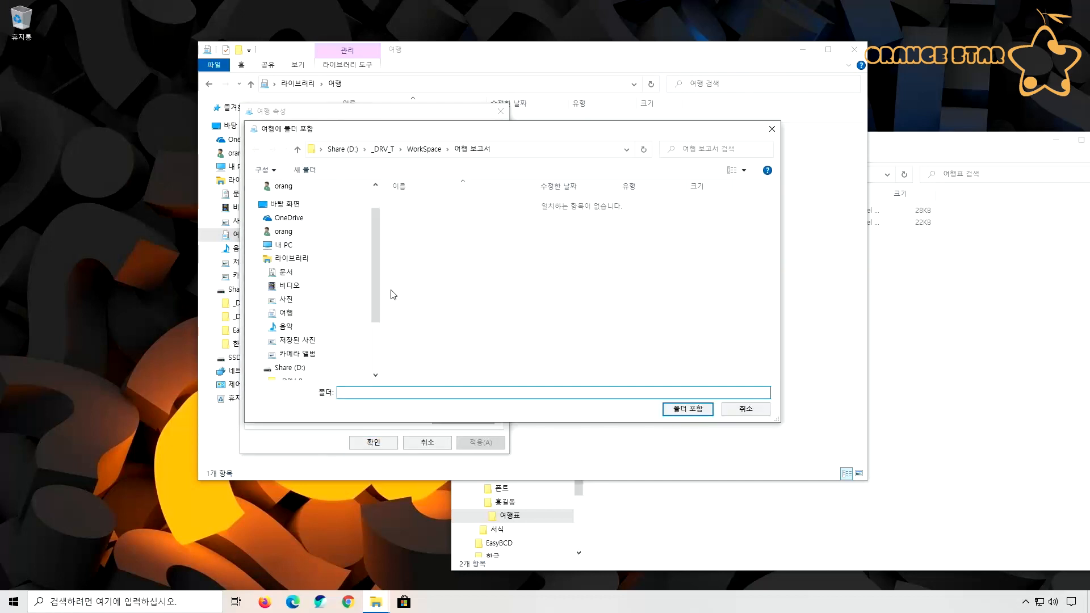
pyautogui.click(265, 349)
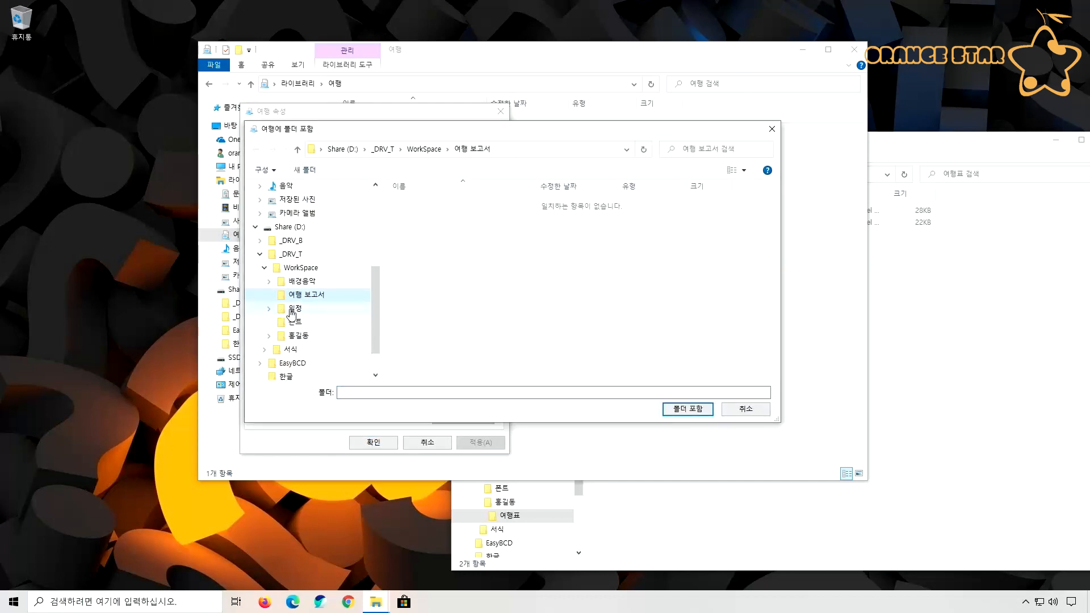
pyautogui.click(294, 309)
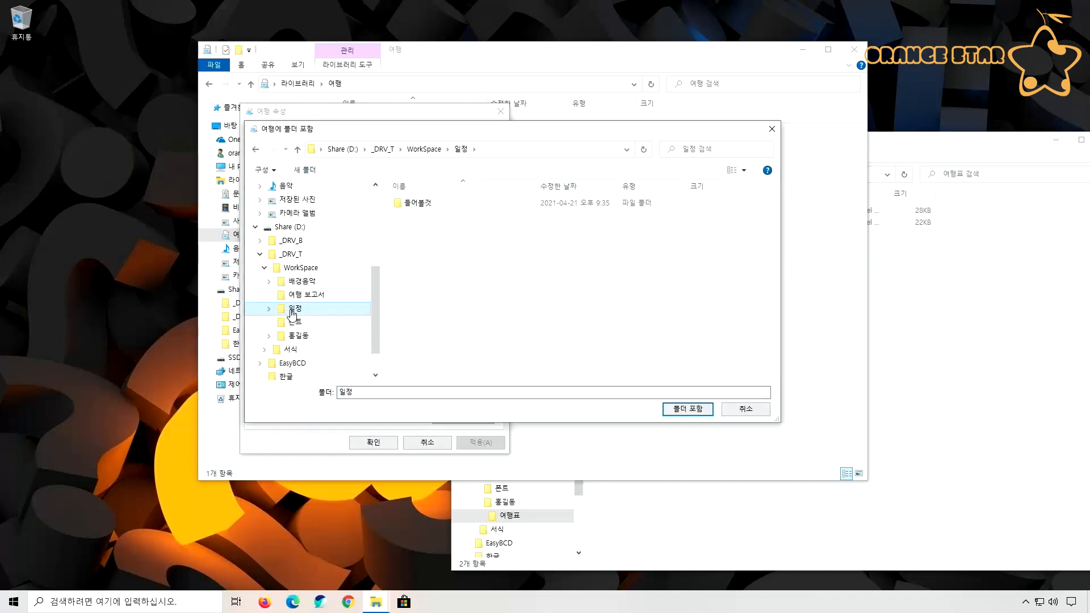
pyautogui.click(683, 409)
# Add the 여행표 folder from the personal folder inside WorkSpace to the 여행 library and save the properties
pyautogui.click(430, 262)
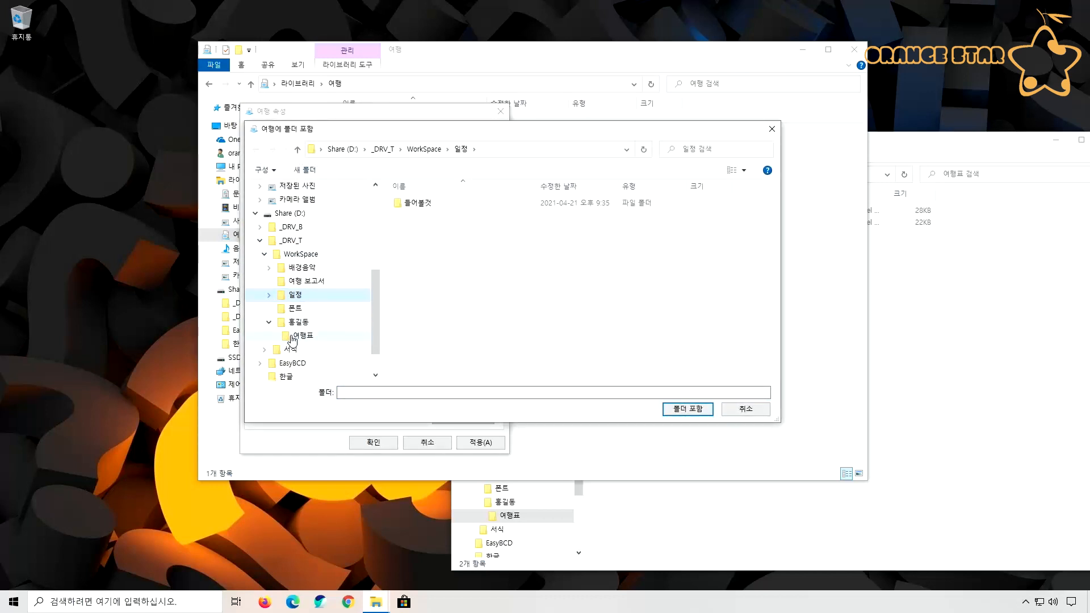
pyautogui.click(293, 340)
pyautogui.click(676, 408)
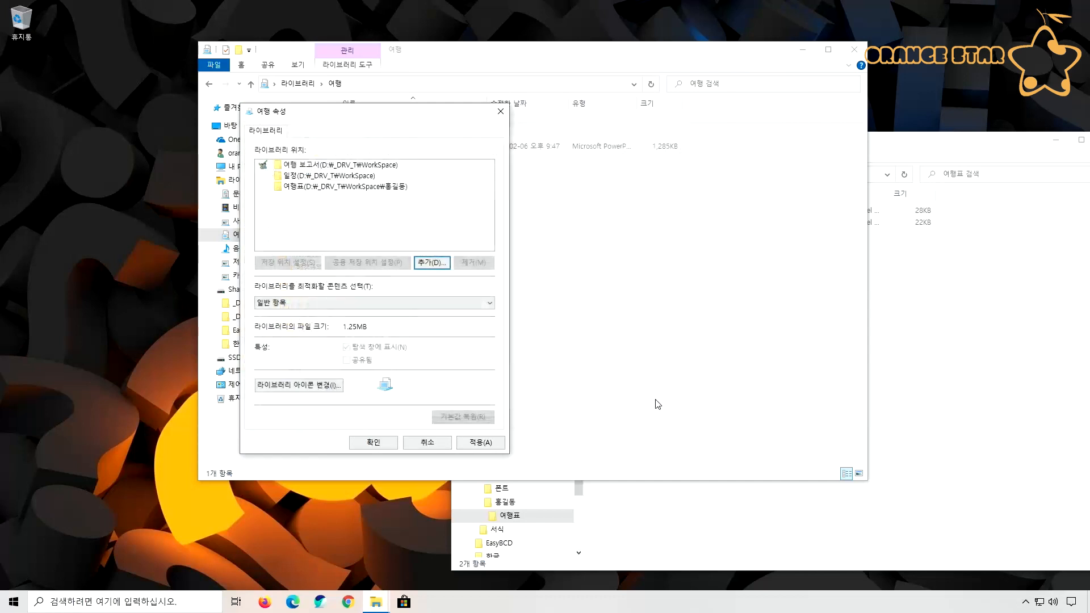
pyautogui.click(376, 442)
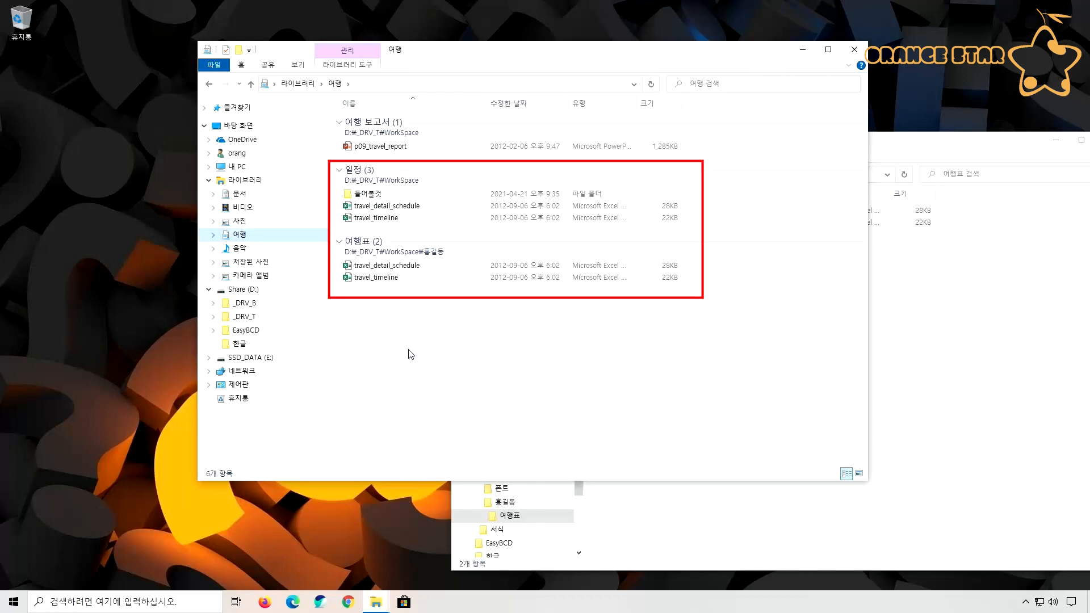
# Reopen the 여행 library and examine the commands offered for its empty area and for the travel_timeline file under 여행표
pyautogui.click(237, 222)
pyautogui.click(237, 235)
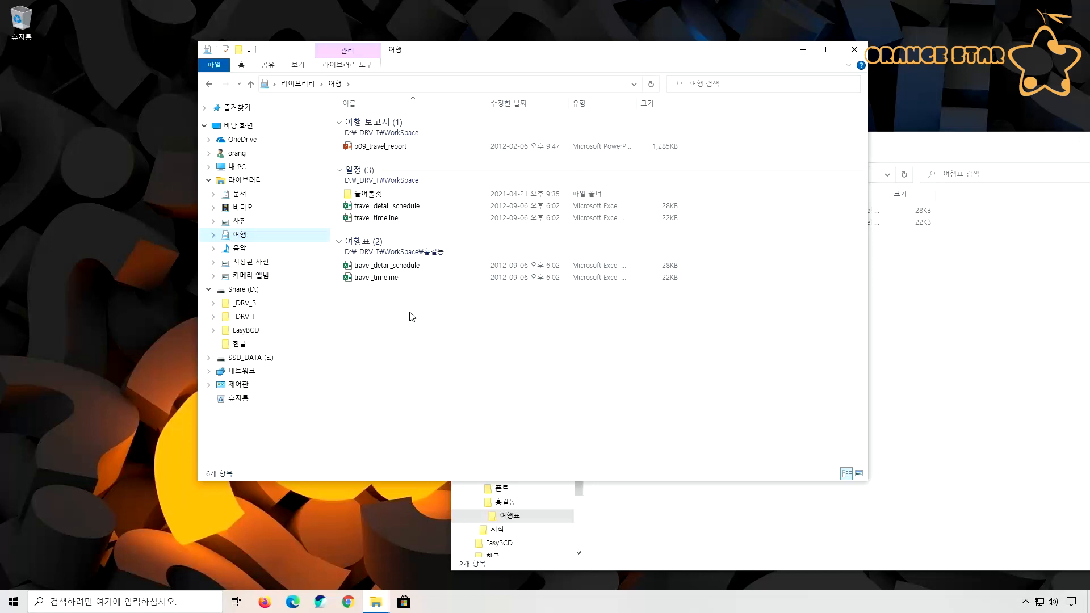
pyautogui.rightClick(408, 312)
pyautogui.moveTo(382, 448)
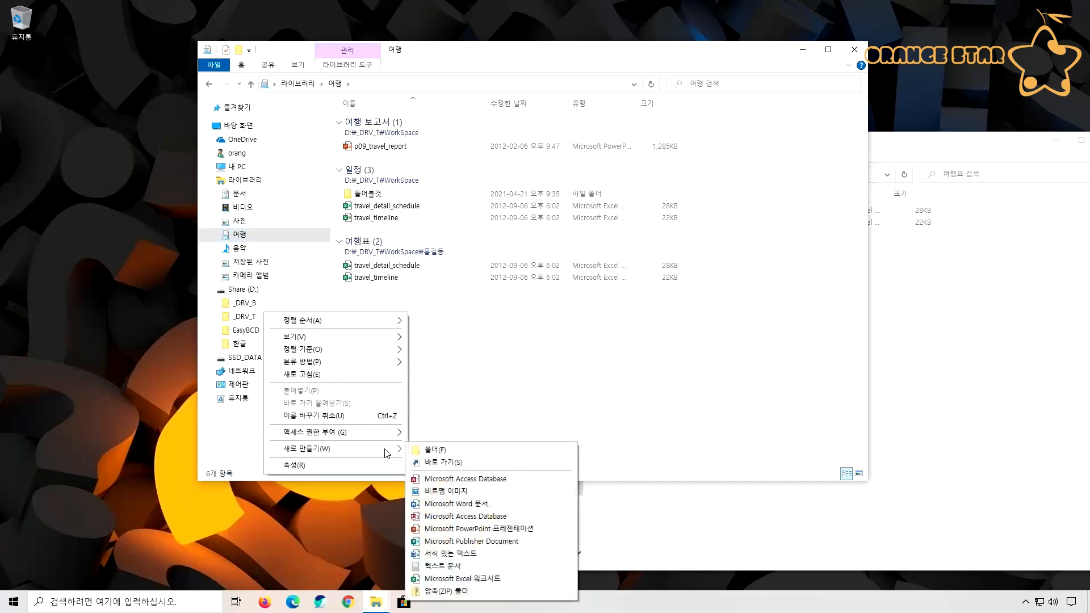
pyautogui.click(463, 372)
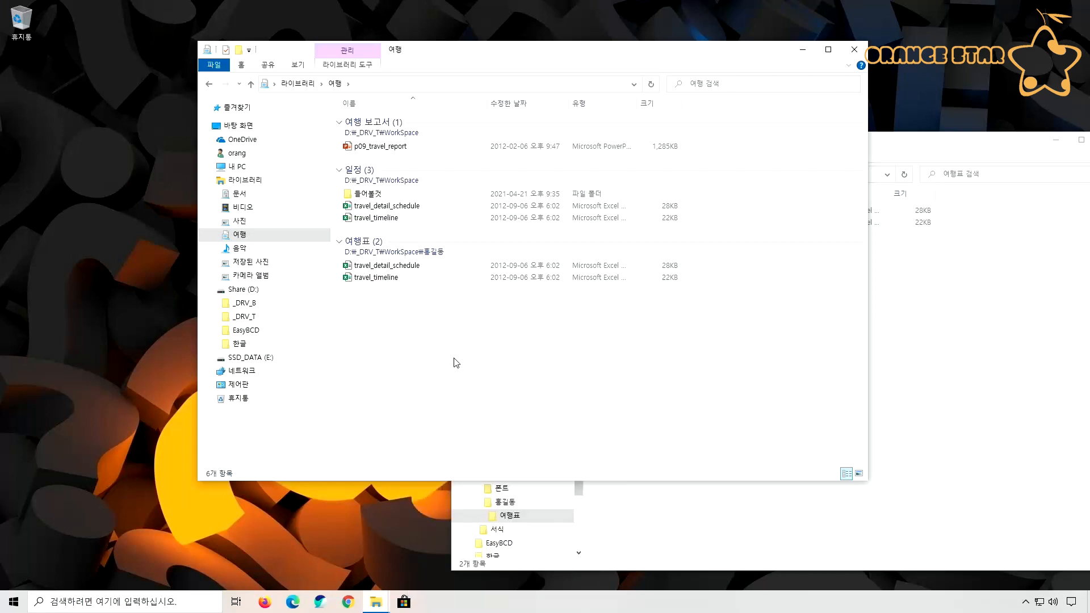
pyautogui.rightClick(386, 281)
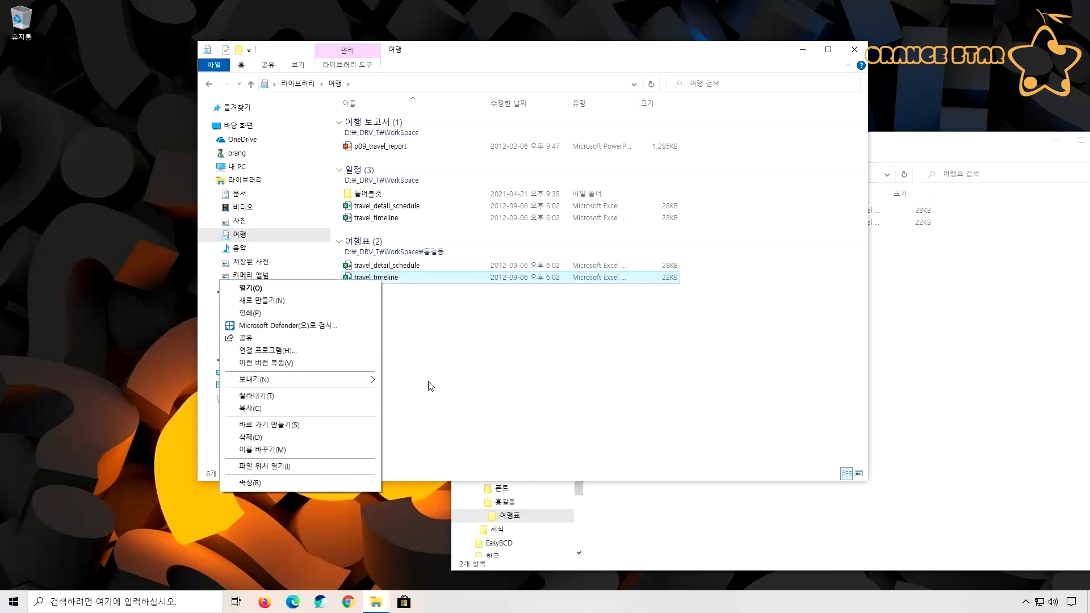
pyautogui.click(435, 365)
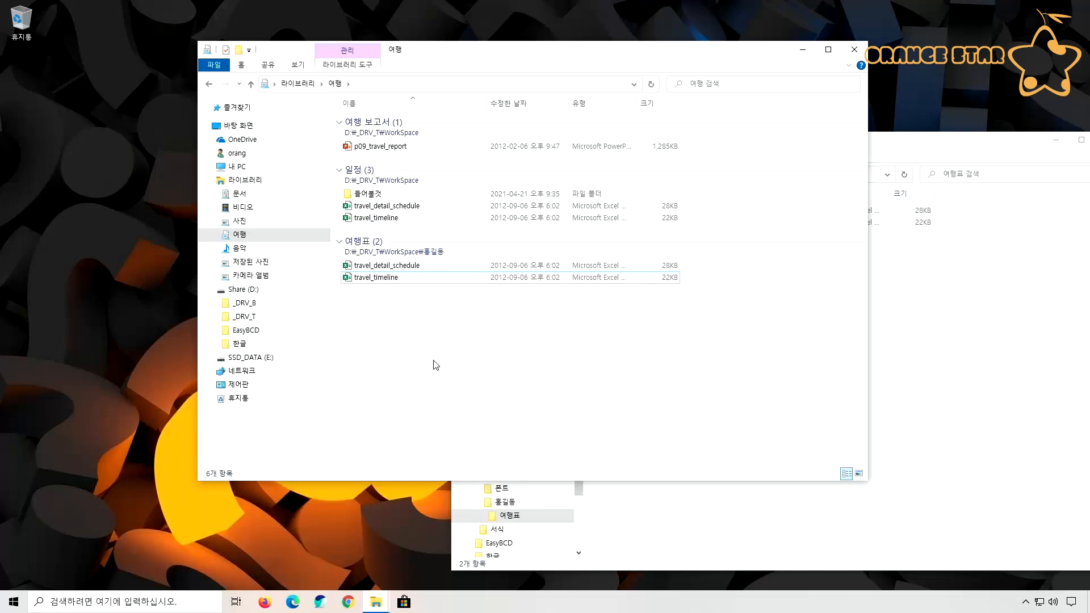
# Create a new folder with the default name in the 여행표 group of the 여행 library
pyautogui.click(379, 280)
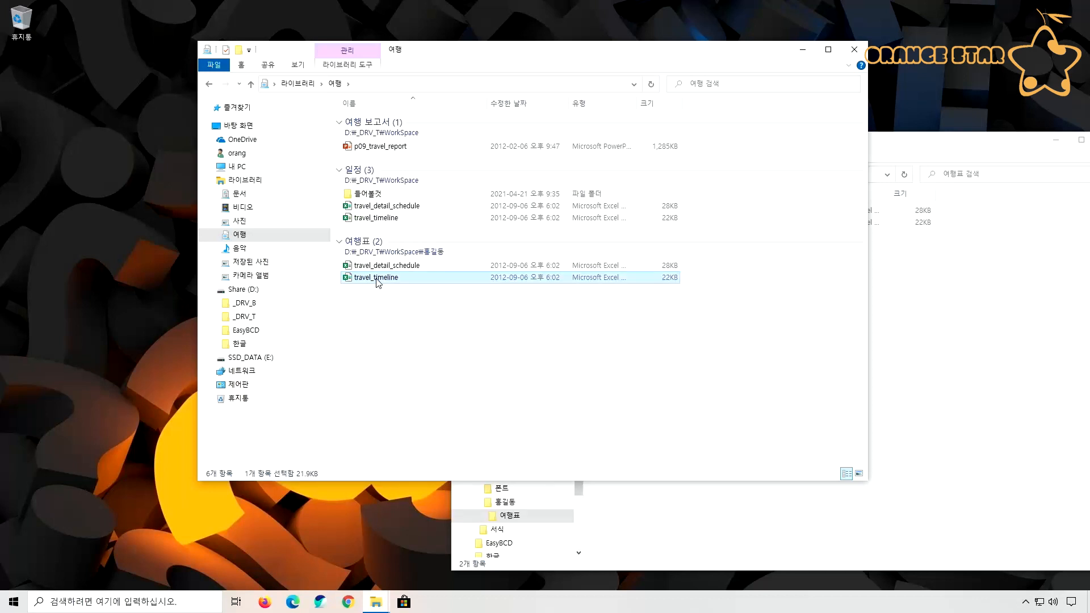
pyautogui.click(370, 312)
pyautogui.rightClick(384, 303)
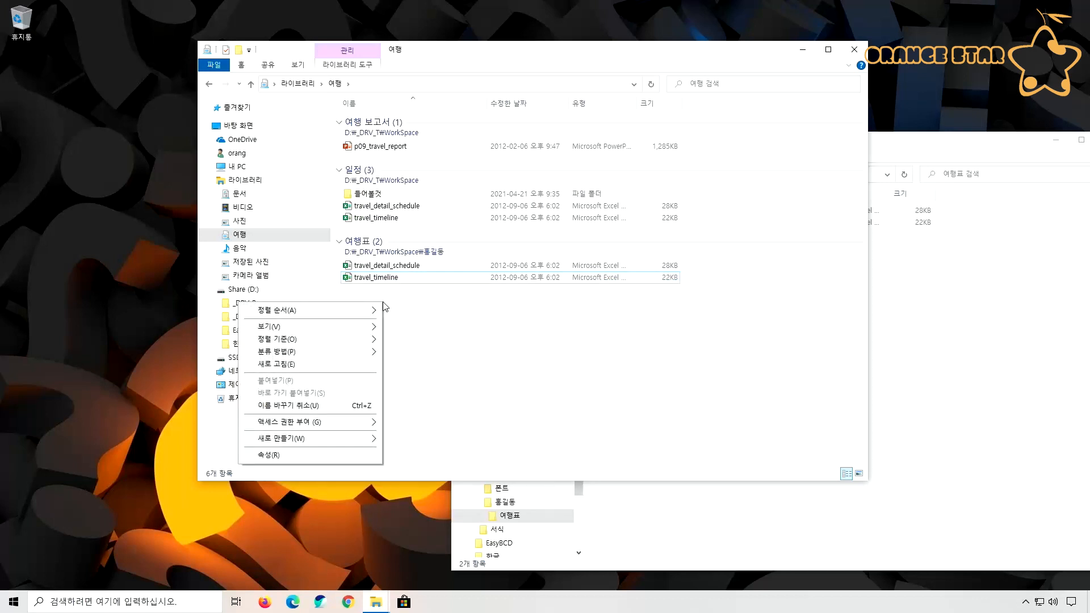
pyautogui.moveTo(352, 441)
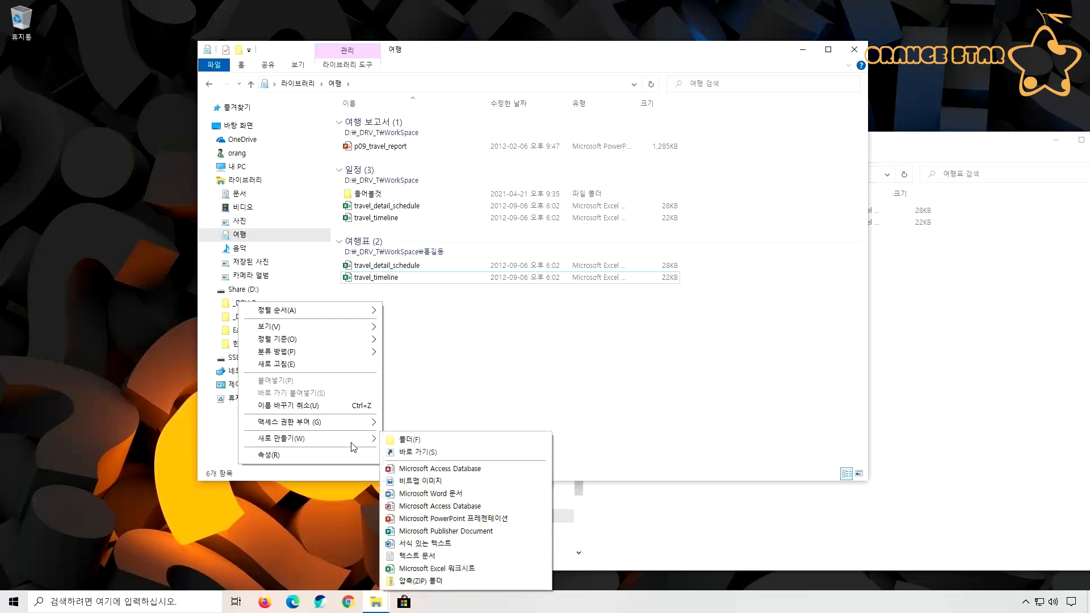
pyautogui.click(404, 441)
pyautogui.click(416, 350)
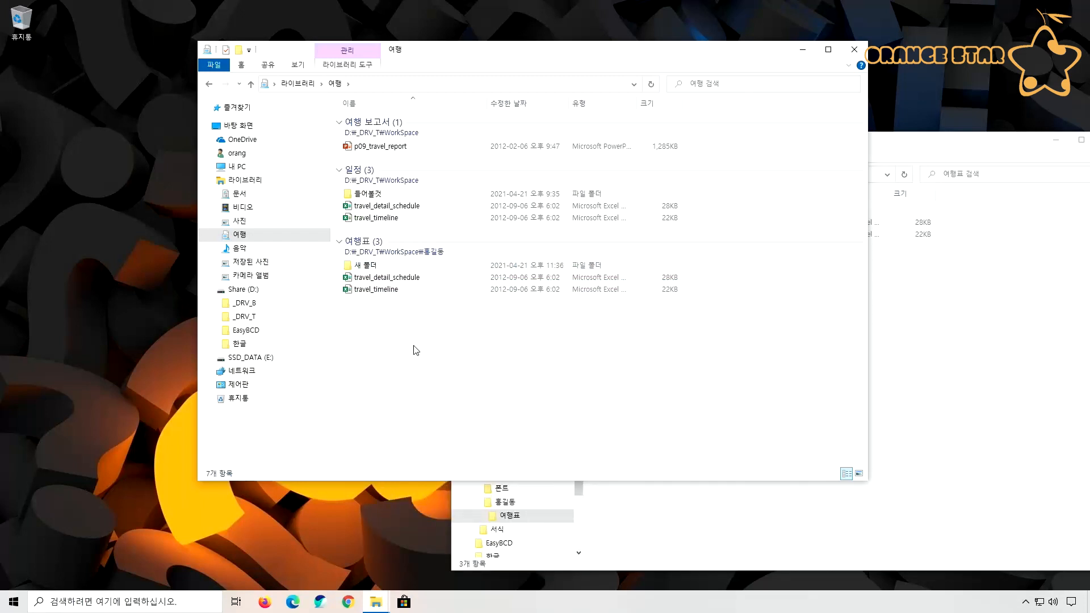
# Select the contents of the 여행 보고서, 일정 and 여행표 groups in turn to compare them, and clear the selection
pyautogui.click(378, 130)
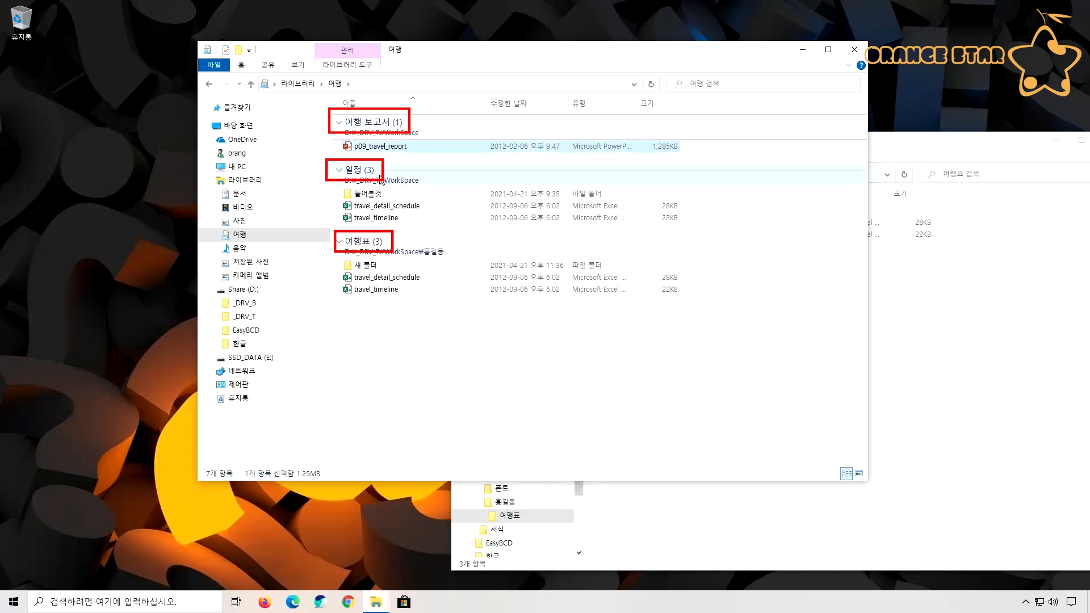
pyautogui.click(380, 176)
pyautogui.click(394, 247)
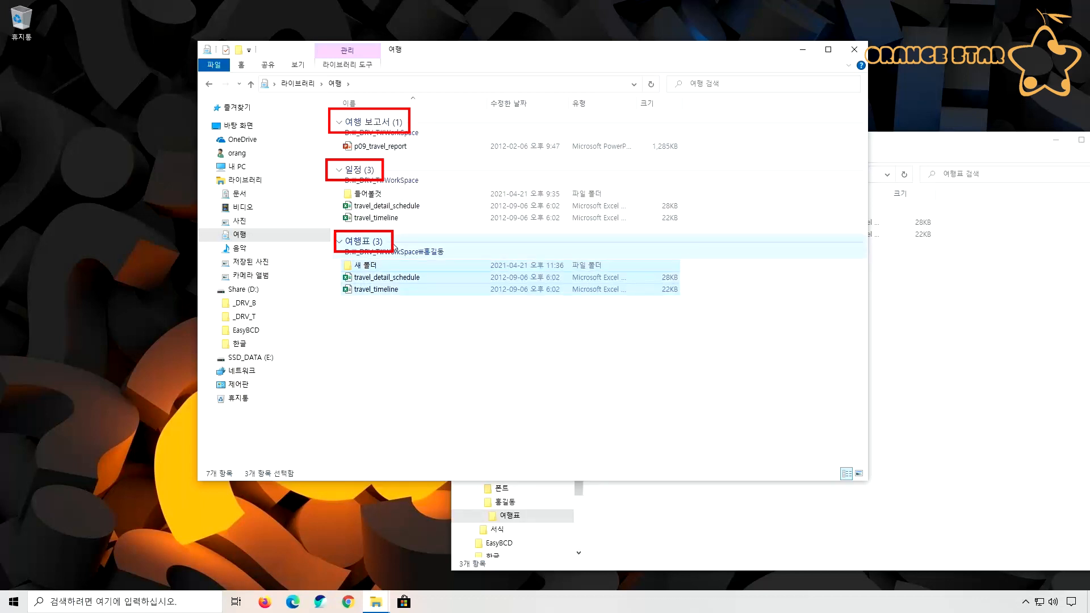
pyautogui.click(412, 332)
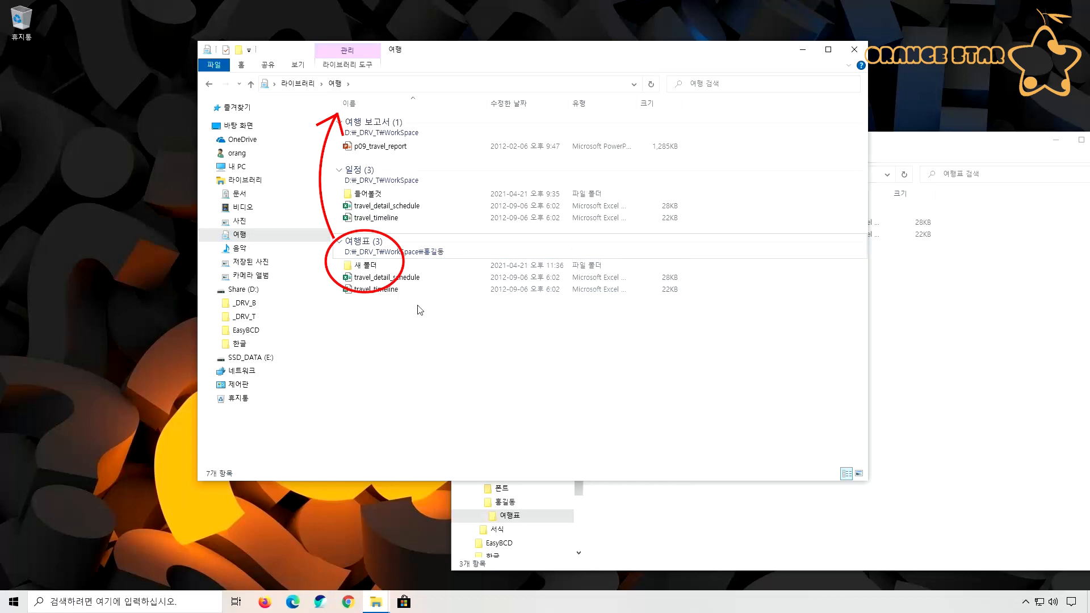
# Move 여행표 to the first place among the 여행 library's locations and save the new order
pyautogui.rightClick(241, 235)
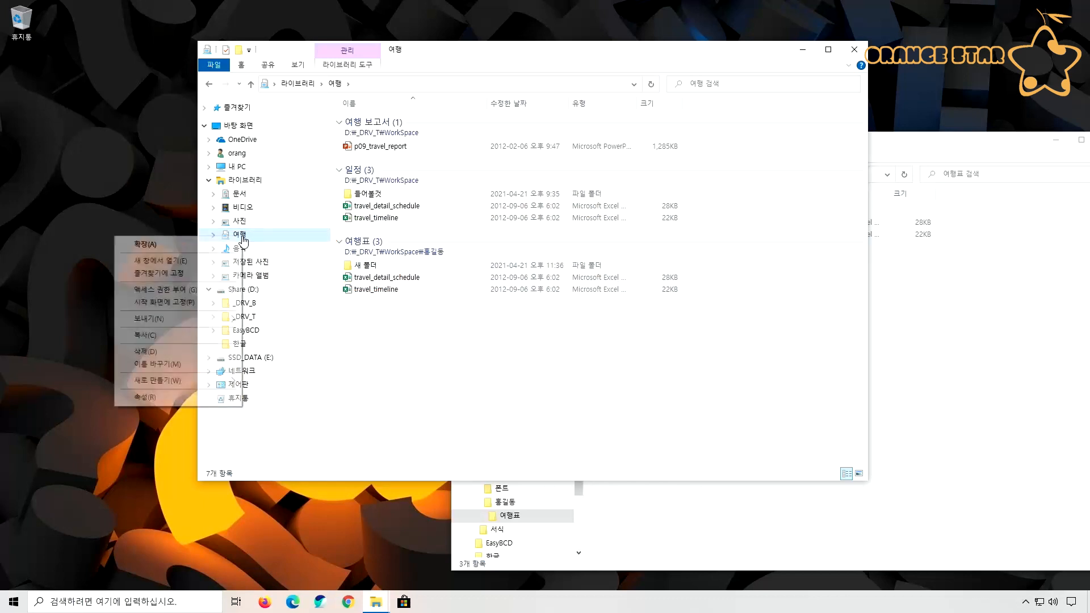
pyautogui.click(203, 397)
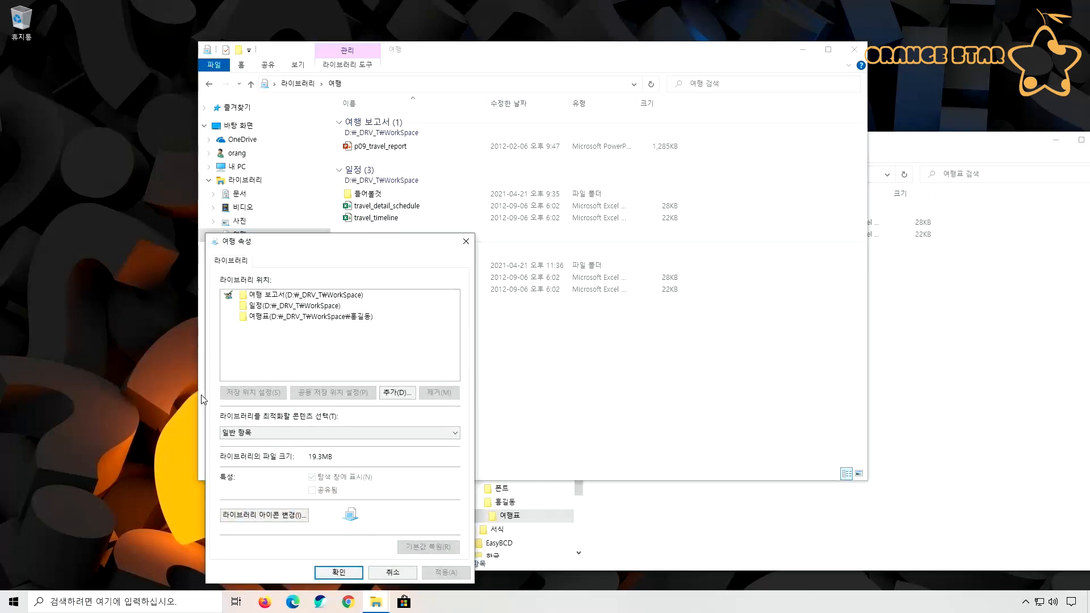
pyautogui.click(282, 318)
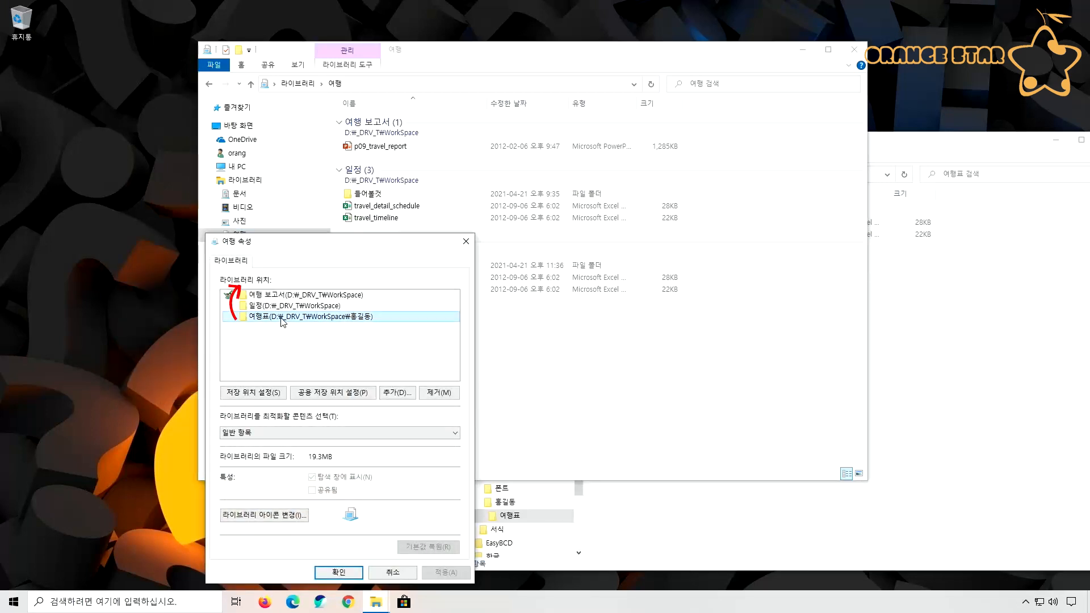
pyautogui.moveTo(282, 319); pyautogui.dragTo(280, 294)
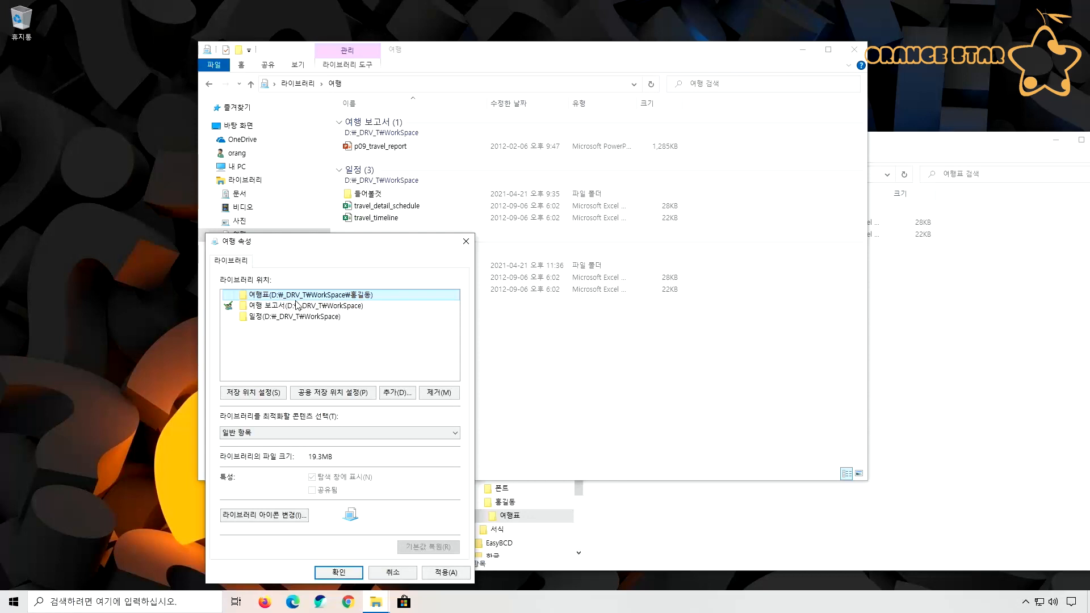
pyautogui.click(344, 573)
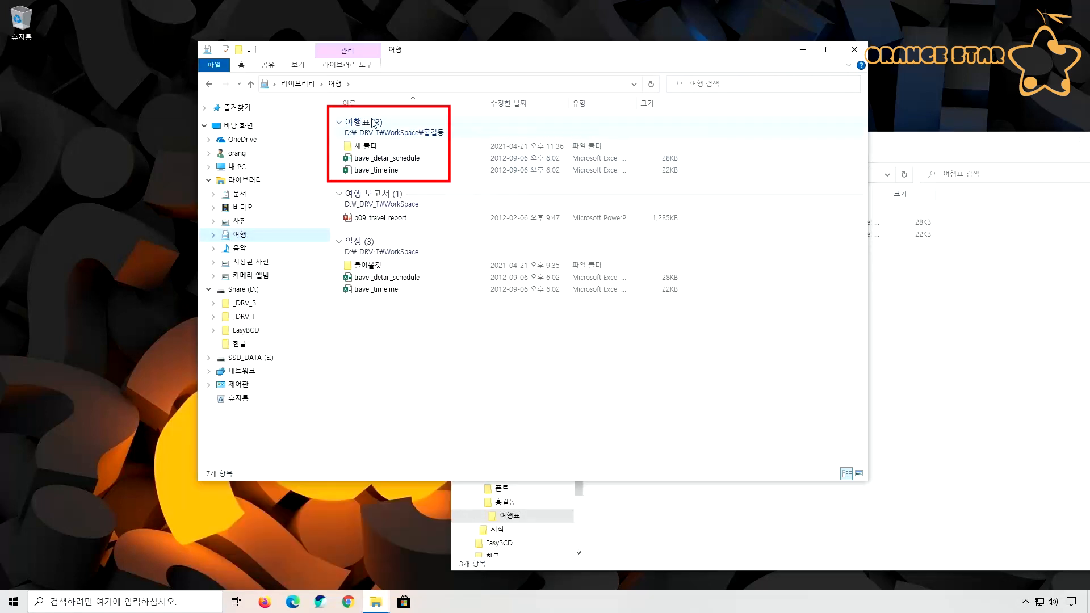
pyautogui.click(463, 339)
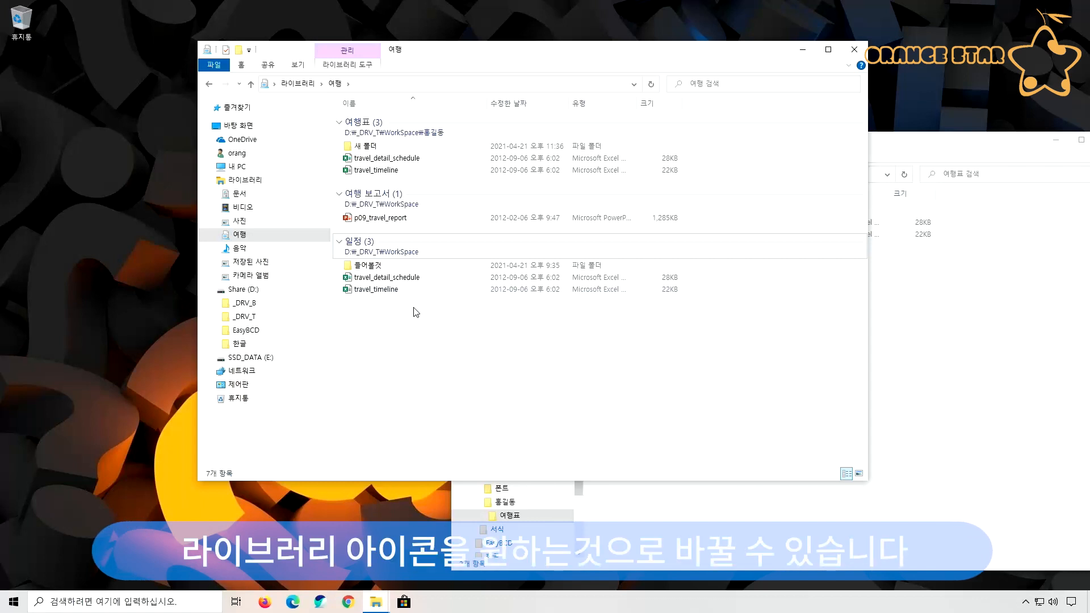
# Change the 여행 library's icon to the folder with a person from imageres.dll and apply it
pyautogui.rightClick(250, 233)
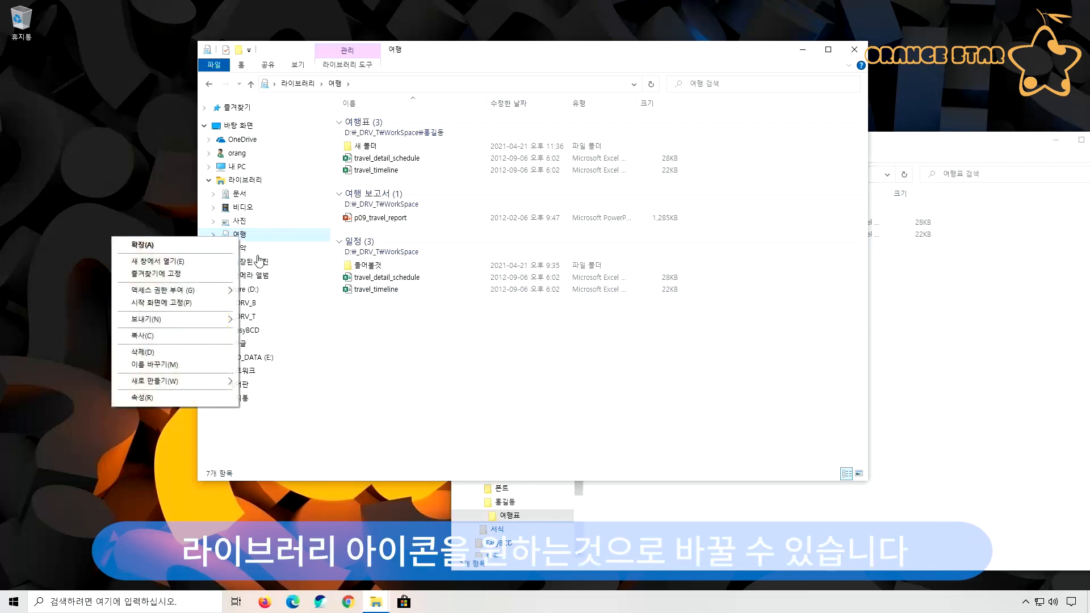
pyautogui.click(212, 398)
pyautogui.moveTo(356, 246); pyautogui.dragTo(518, 117)
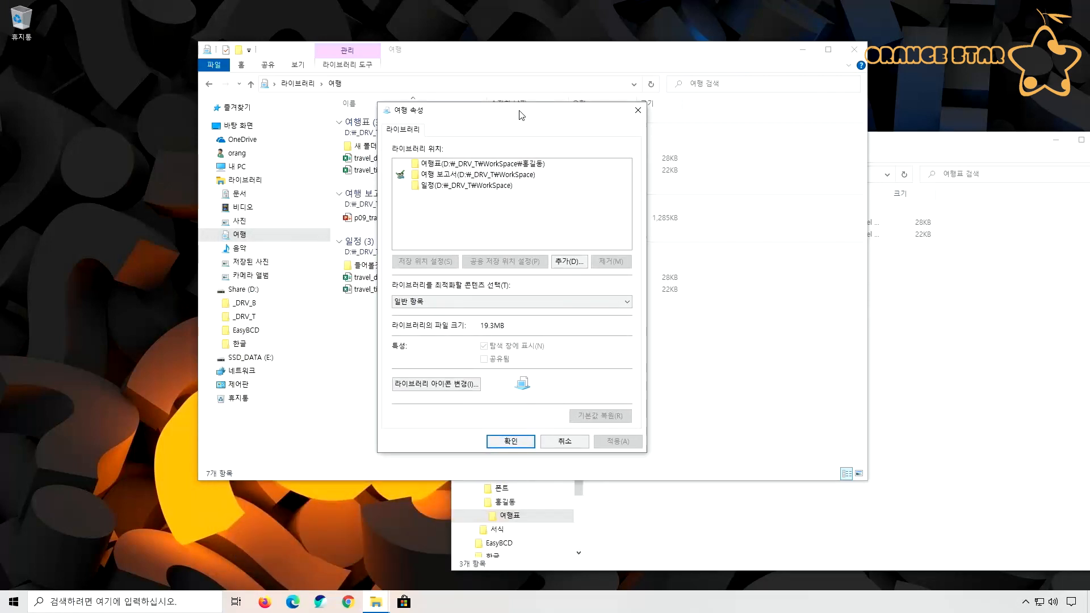
pyautogui.click(439, 385)
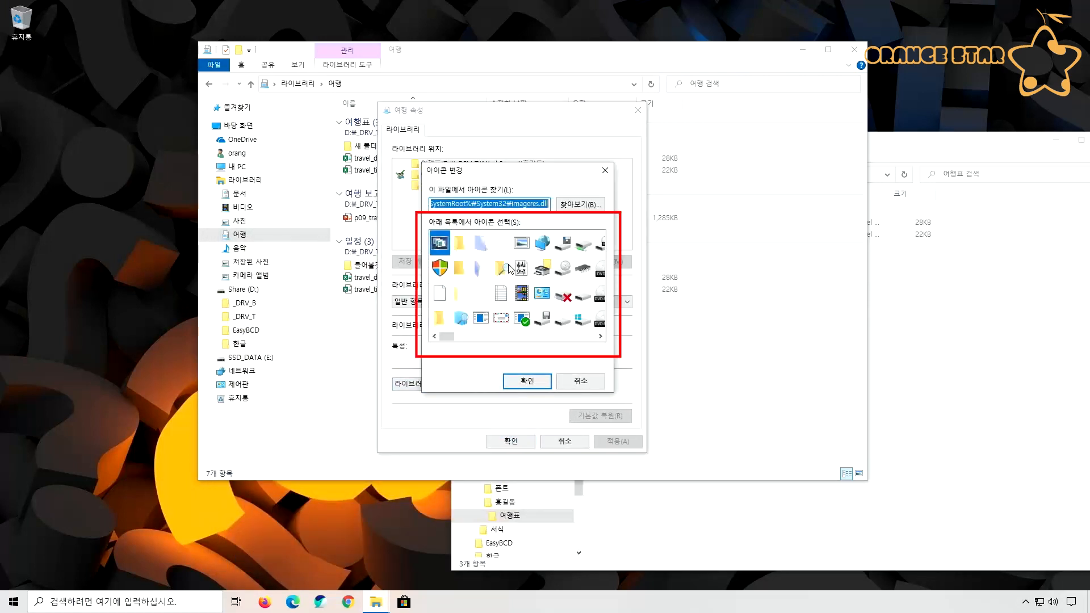
pyautogui.moveTo(448, 335); pyautogui.dragTo(498, 345)
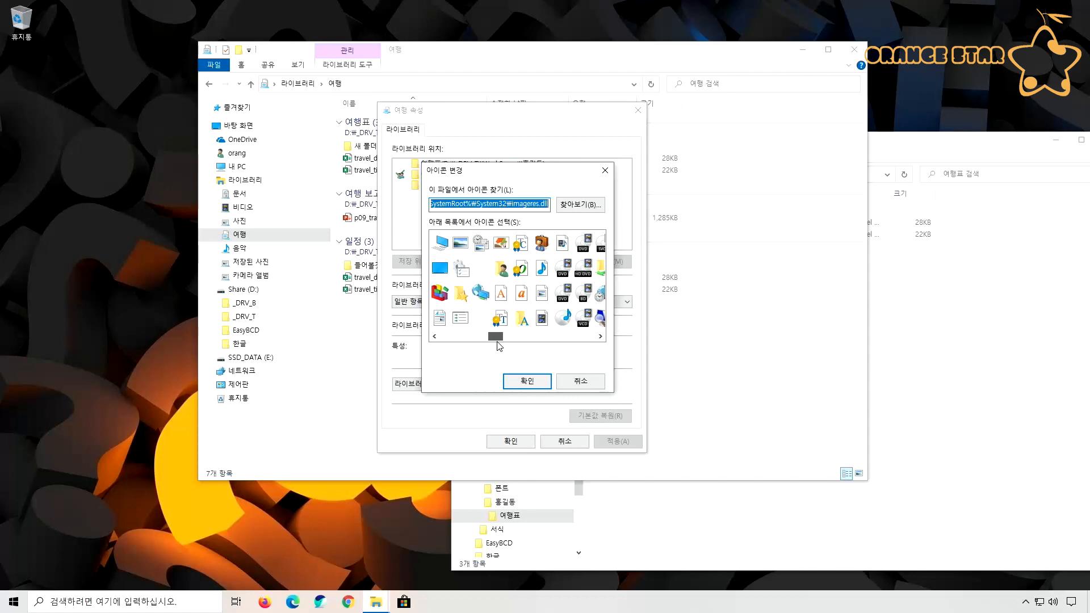
pyautogui.click(502, 269)
pyautogui.click(526, 381)
pyautogui.click(610, 442)
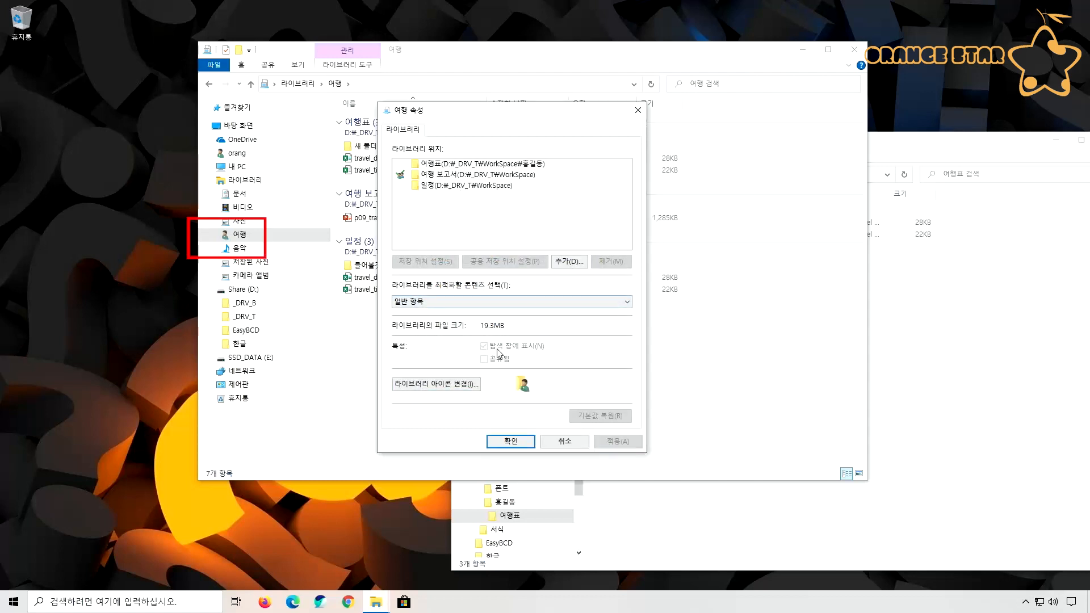
# Change the 여행 library's icon to the Carrier icon file from the 카메라 앨범 folder in the 사진 library and save it
pyautogui.click(476, 386)
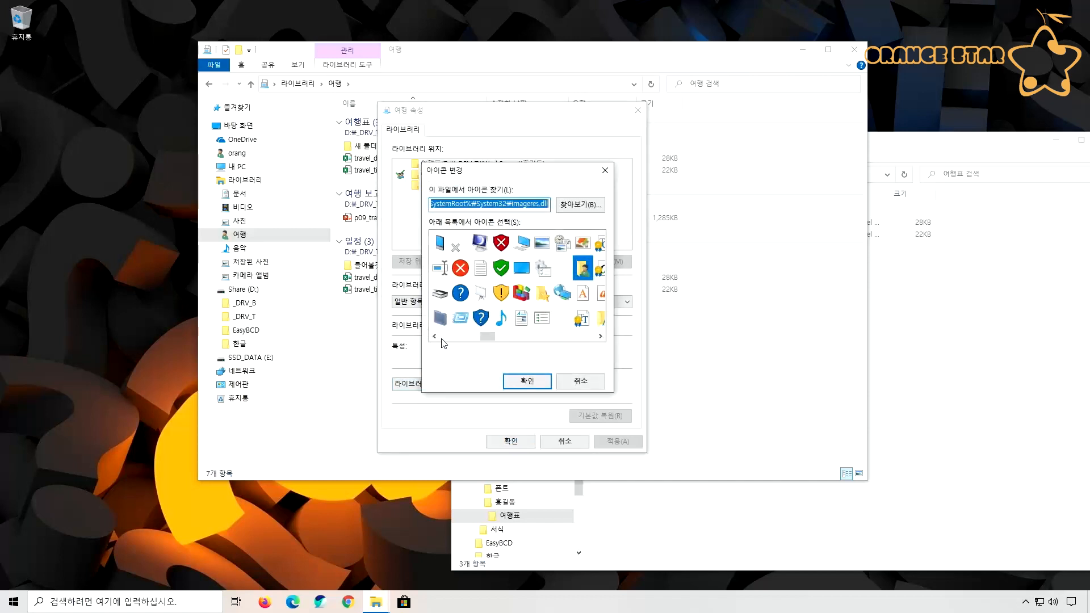
pyautogui.click(567, 206)
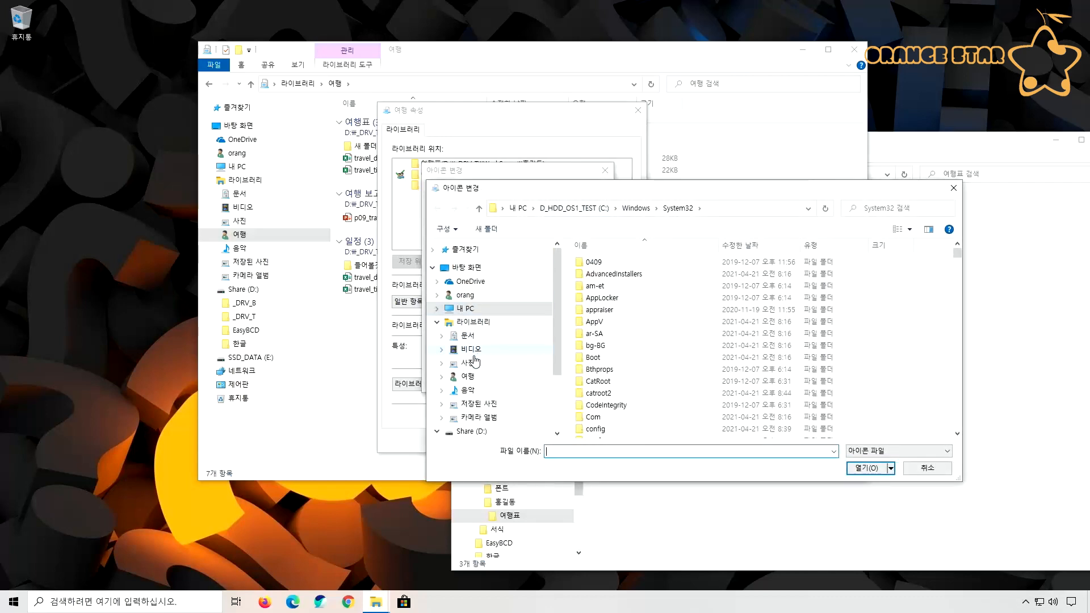
pyautogui.click(469, 364)
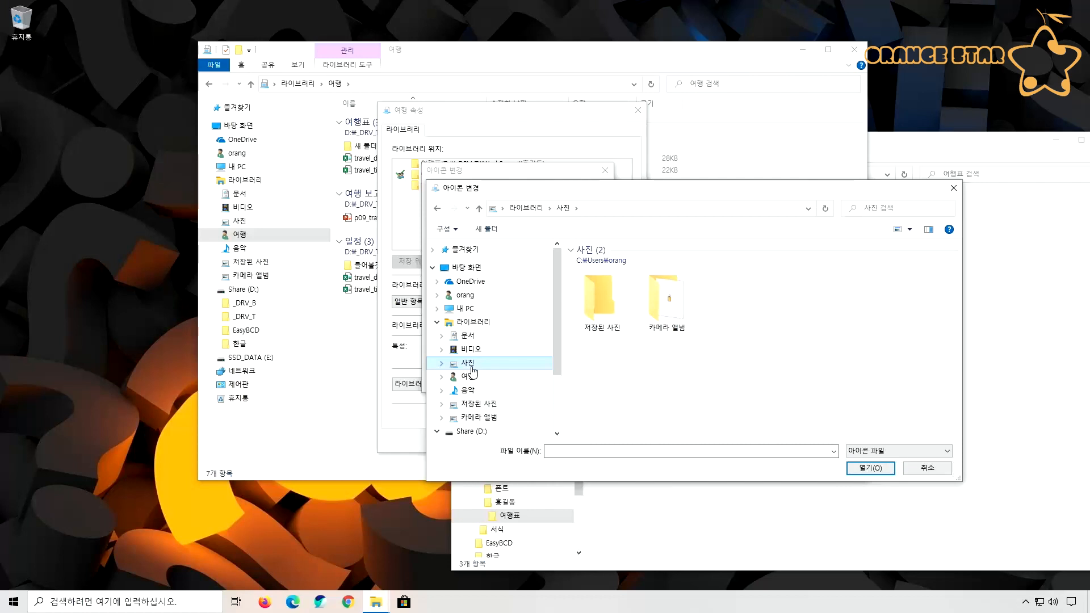
pyautogui.doubleClick(663, 312)
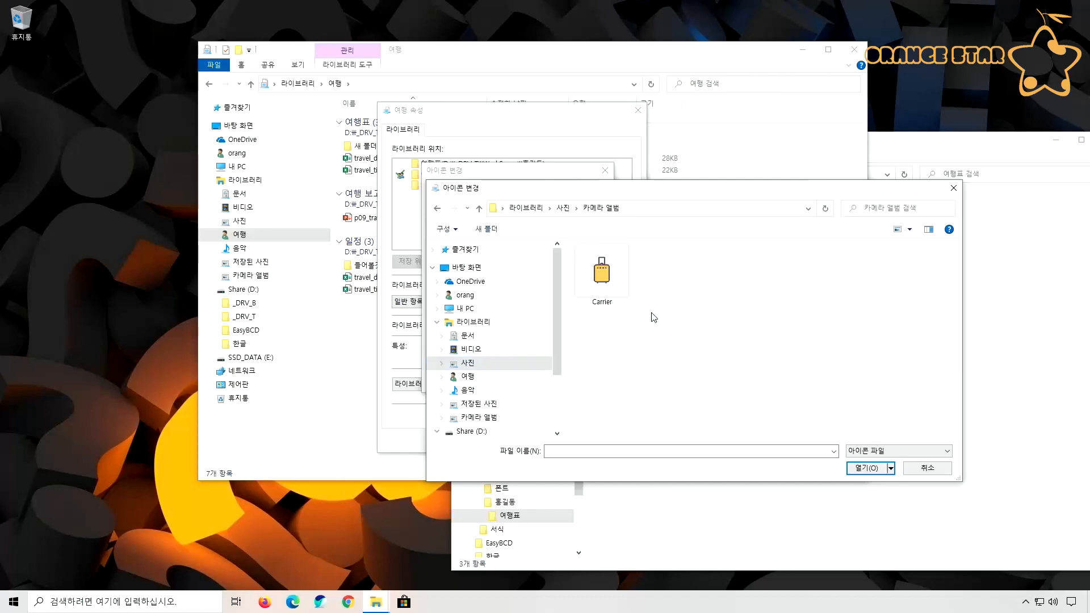
pyautogui.click(622, 309)
pyautogui.click(862, 468)
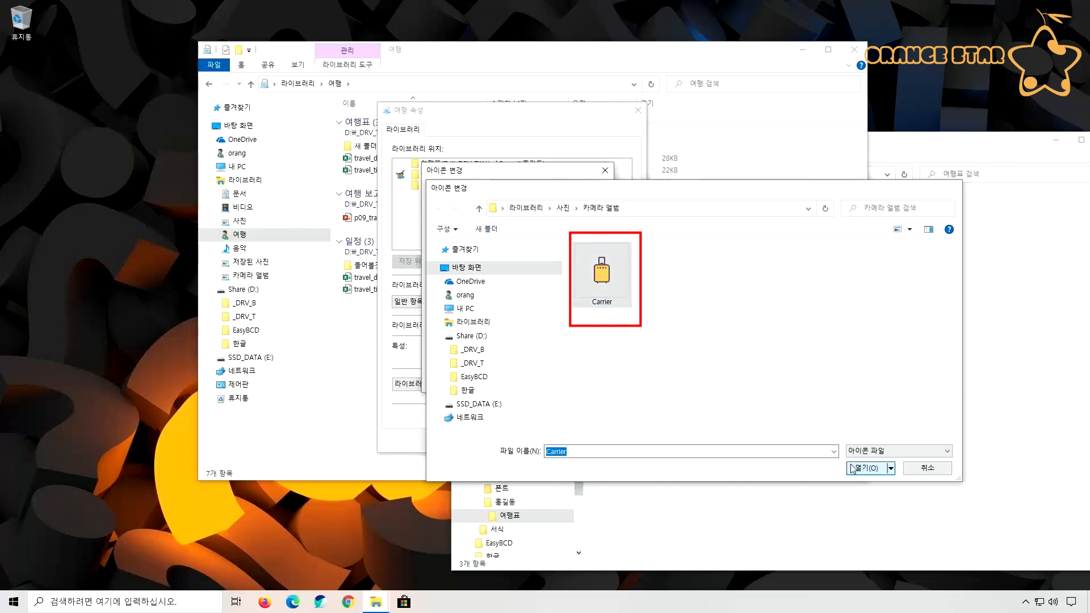
pyautogui.click(531, 381)
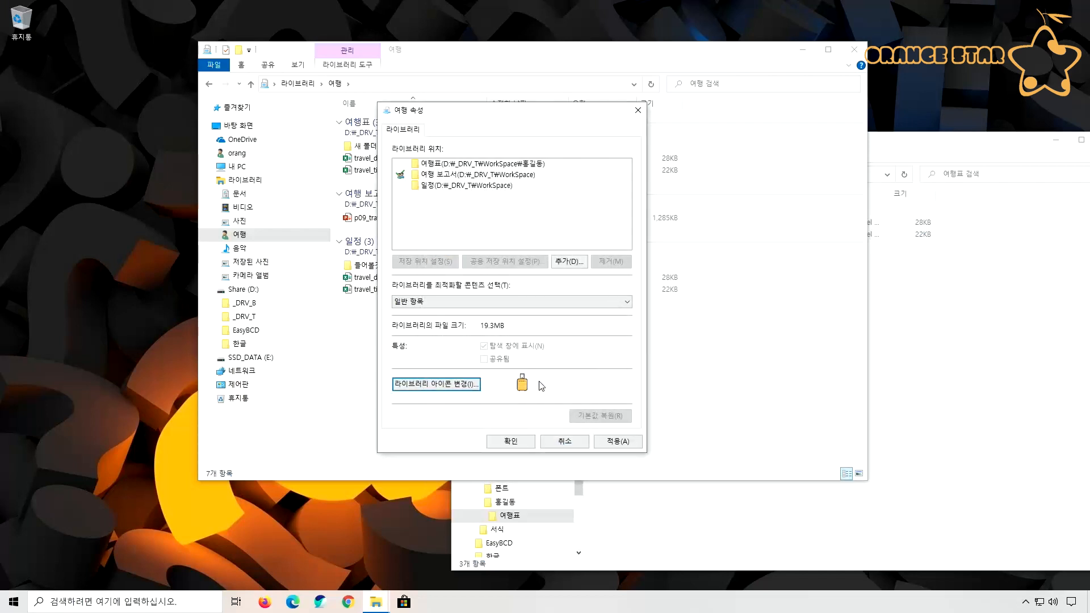
pyautogui.click(525, 447)
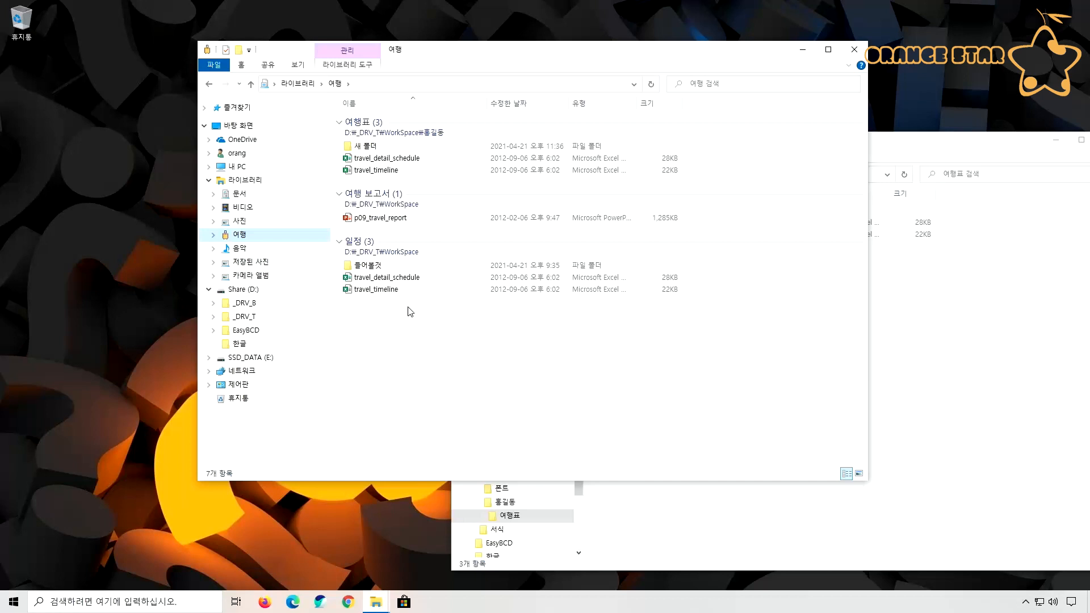
# Remove the 여행 보고서 location from the 여행 library's properties and save the change
pyautogui.rightClick(229, 235)
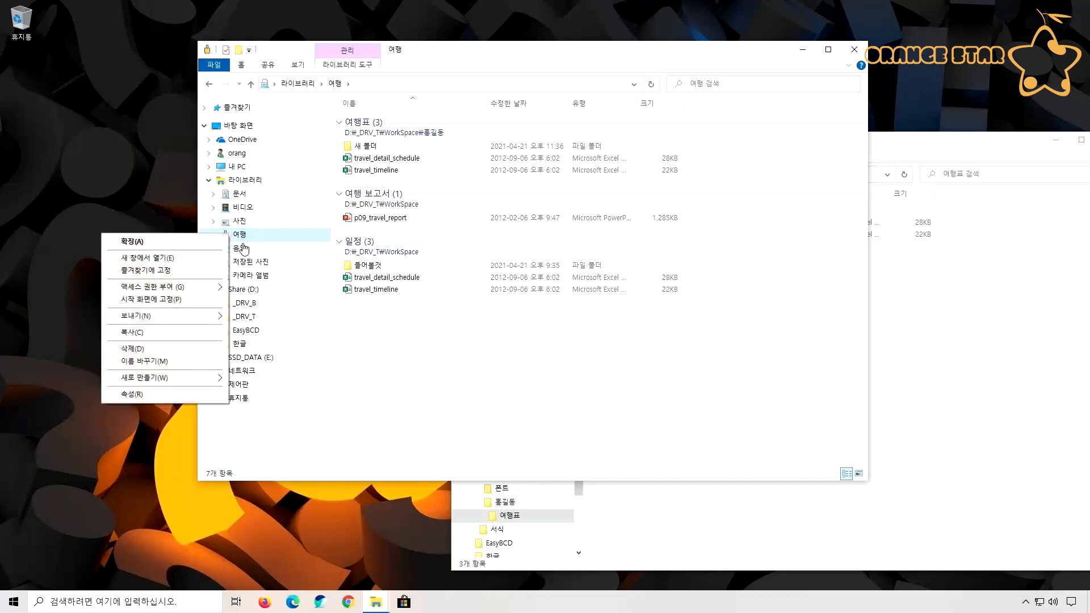
pyautogui.click(201, 392)
pyautogui.moveTo(321, 237); pyautogui.dragTo(699, 160)
pyautogui.click(669, 222)
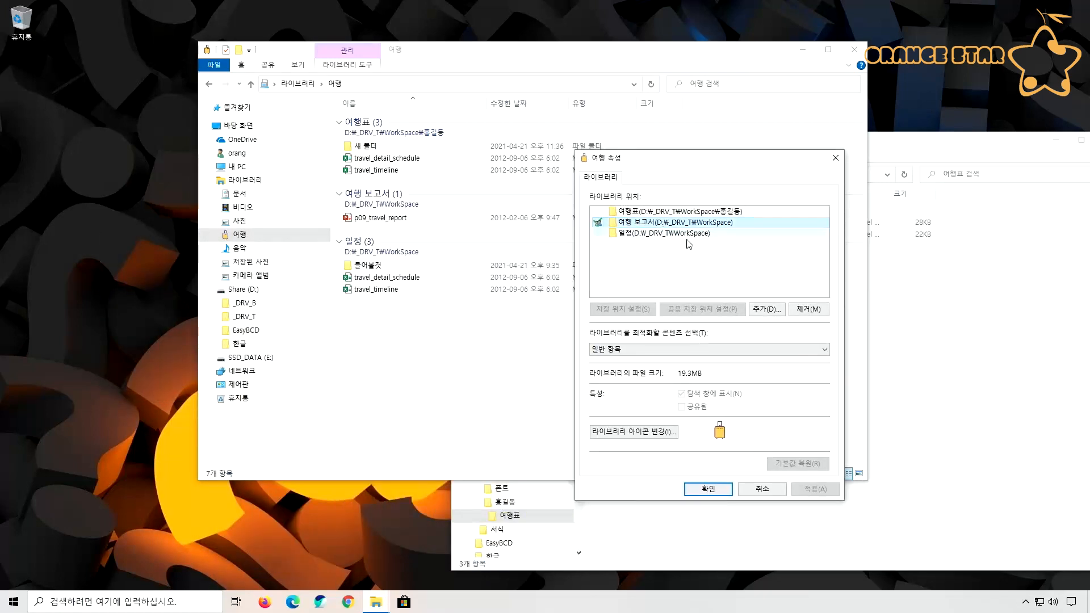
pyautogui.click(802, 312)
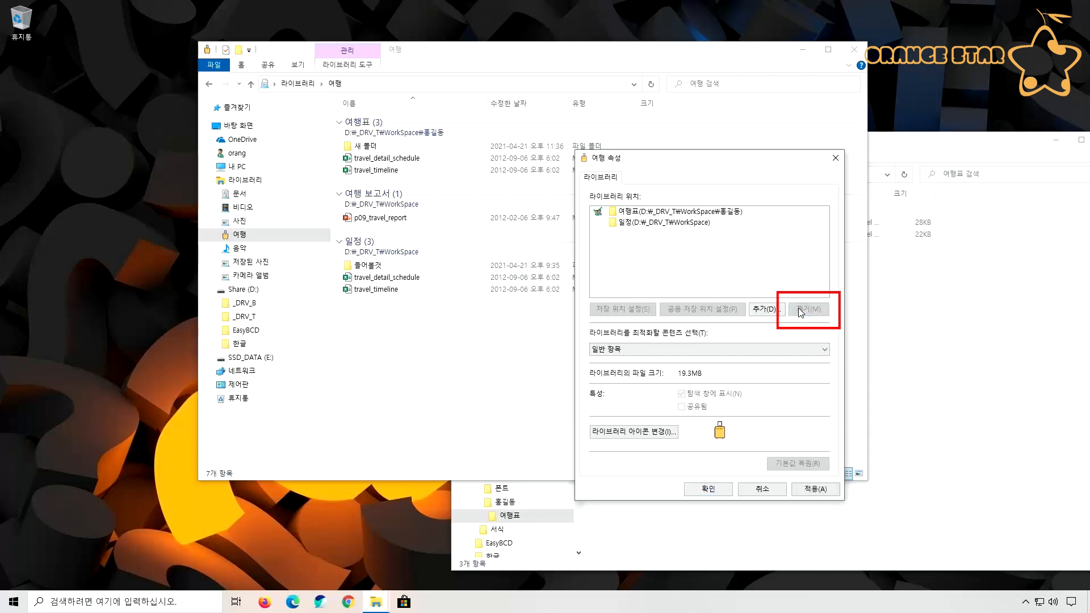
pyautogui.click(815, 489)
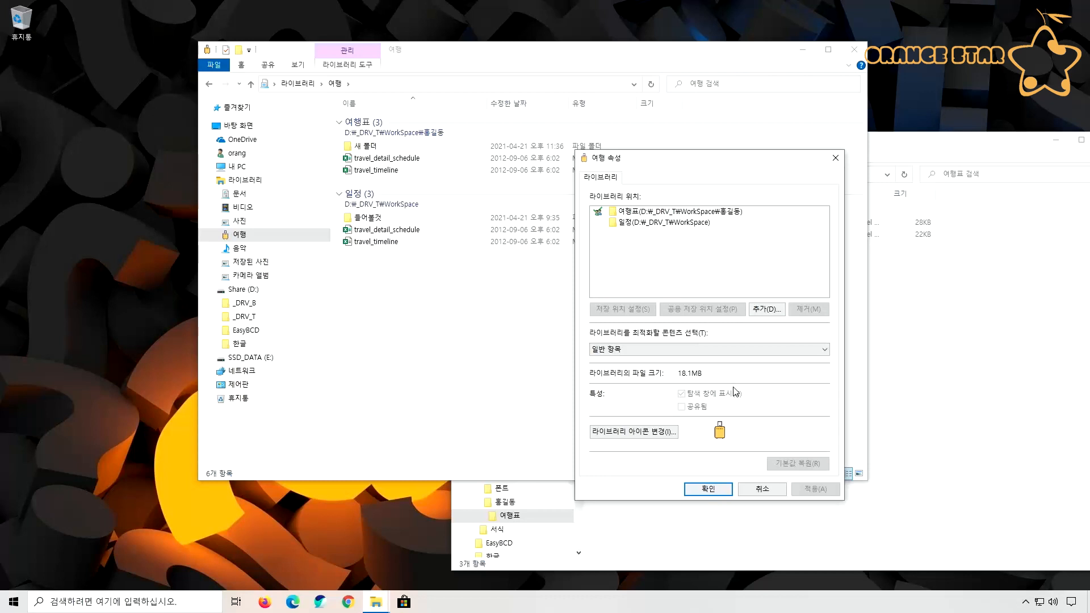
pyautogui.click(710, 490)
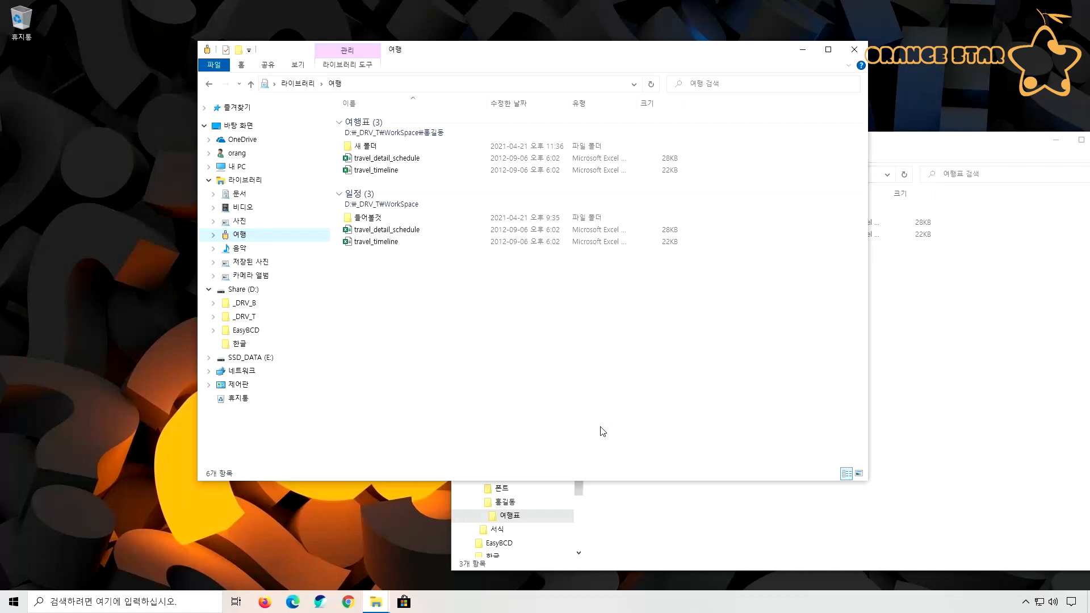
# Delete the 여행 library
pyautogui.rightClick(243, 239)
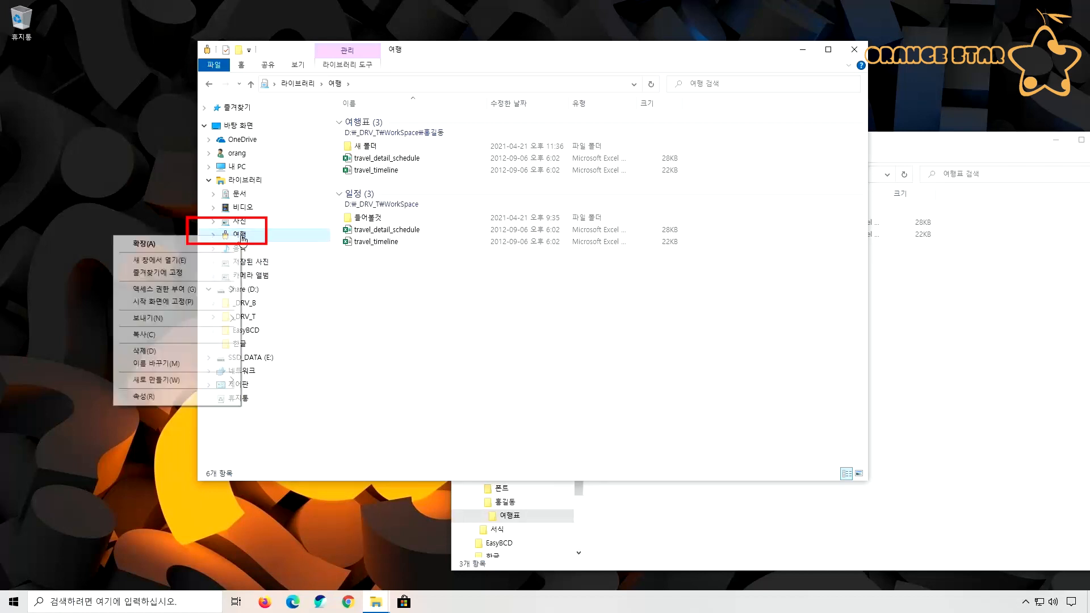
pyautogui.click(195, 356)
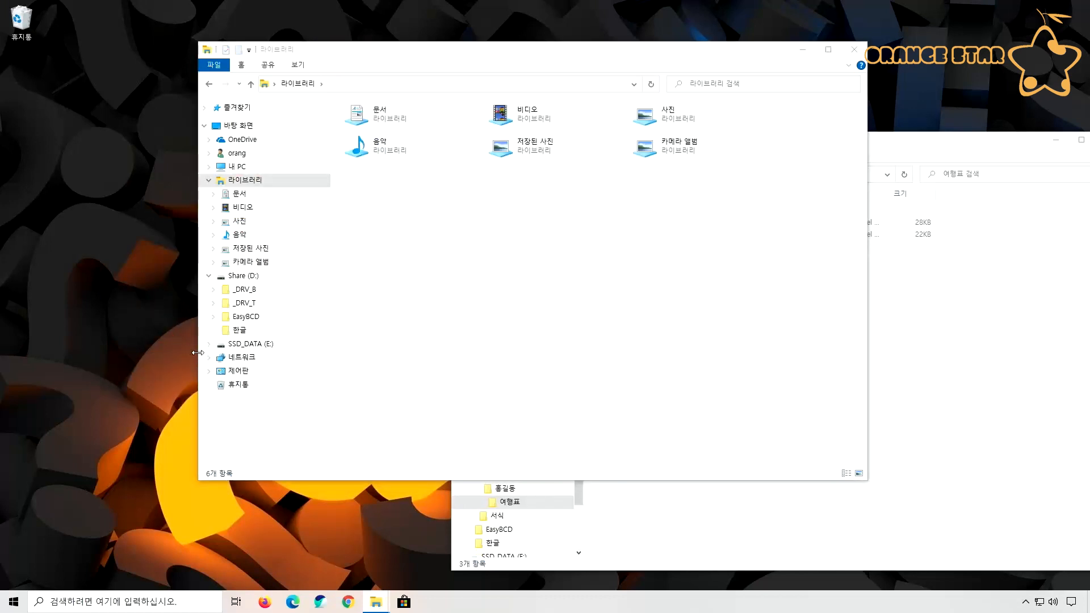
pyautogui.click(423, 356)
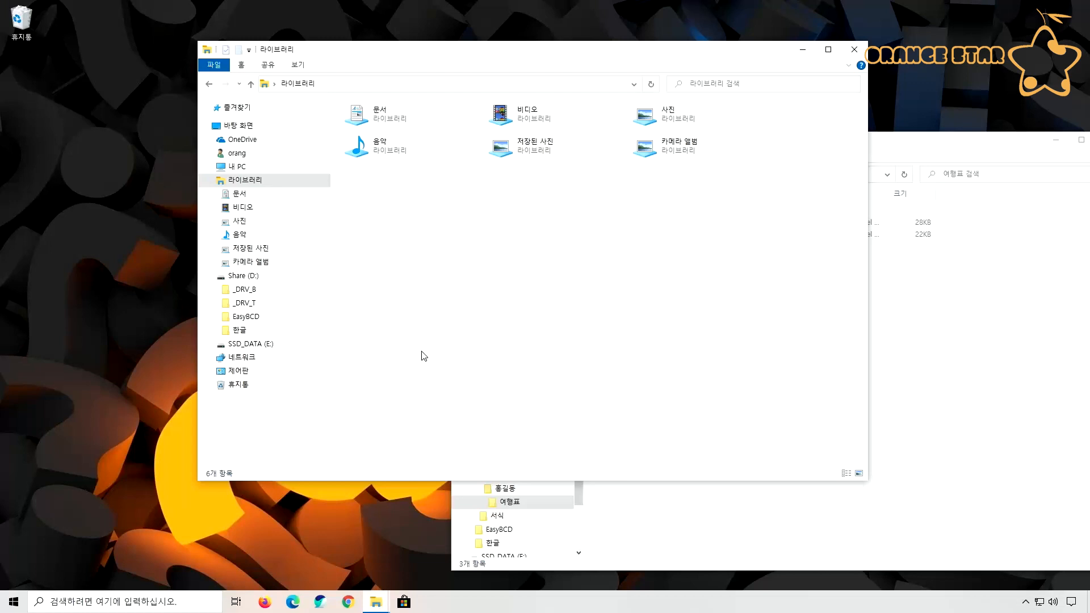